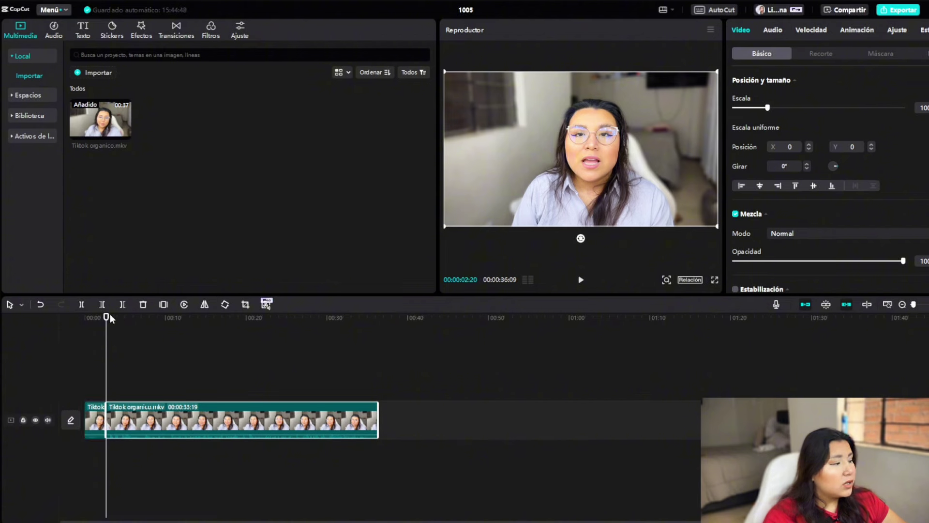
Step: Split the video clip at 00:00:06:14 and delete the segment between the two cuts
{"action": "left_click_drag", "start_coordinate": [107, 317], "coordinate": [137, 317]}
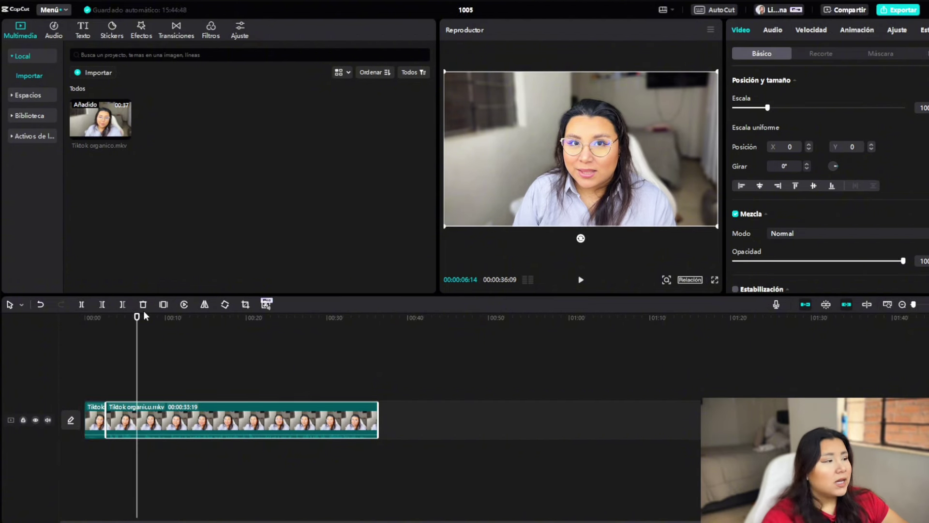
{"action": "left_click", "coordinate": [79, 305]}
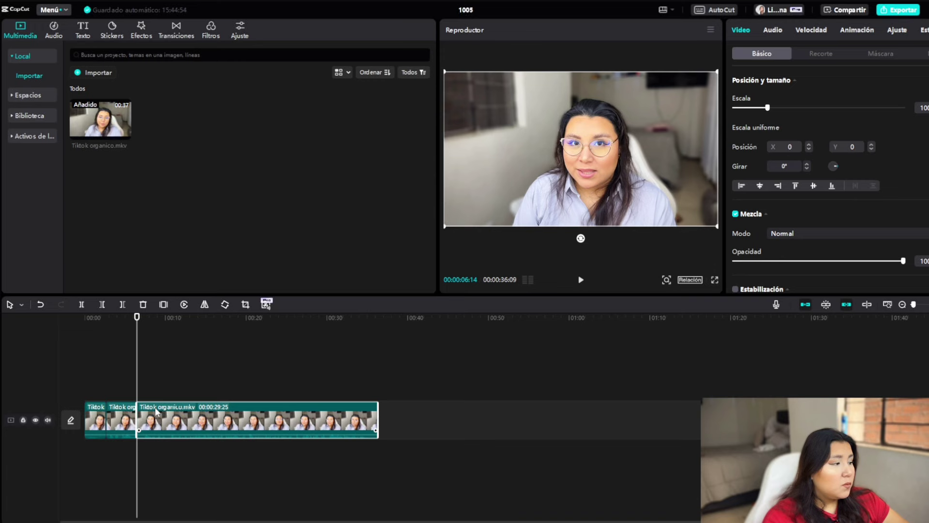
{"action": "left_click", "coordinate": [121, 426]}
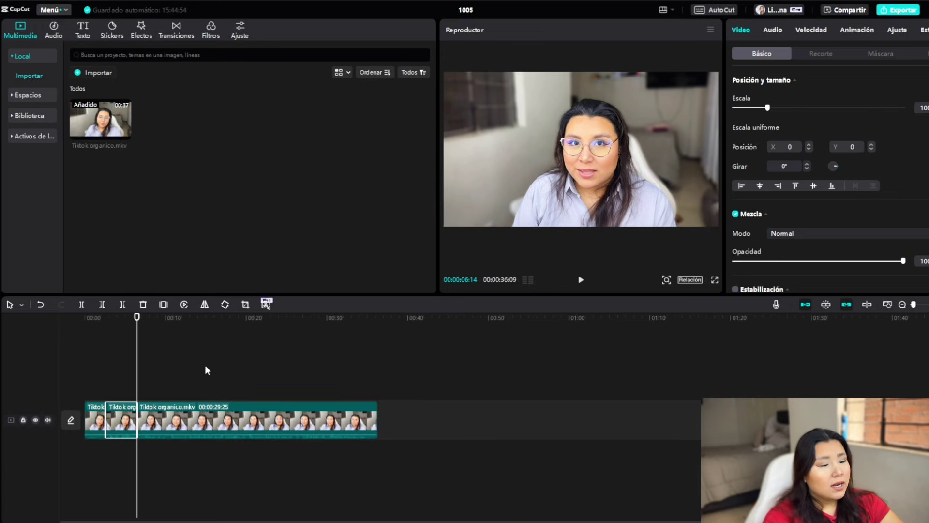
{"action": "key", "text": "Delete"}
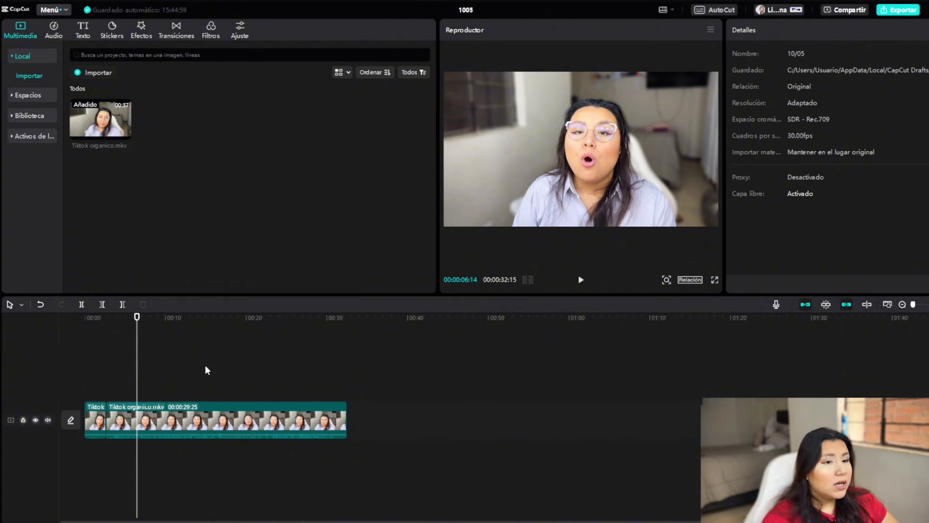
Step: Undo the segment deletion and both cuts so the timeline holds one uncut clip
{"action": "key", "text": "ctrl+z"}
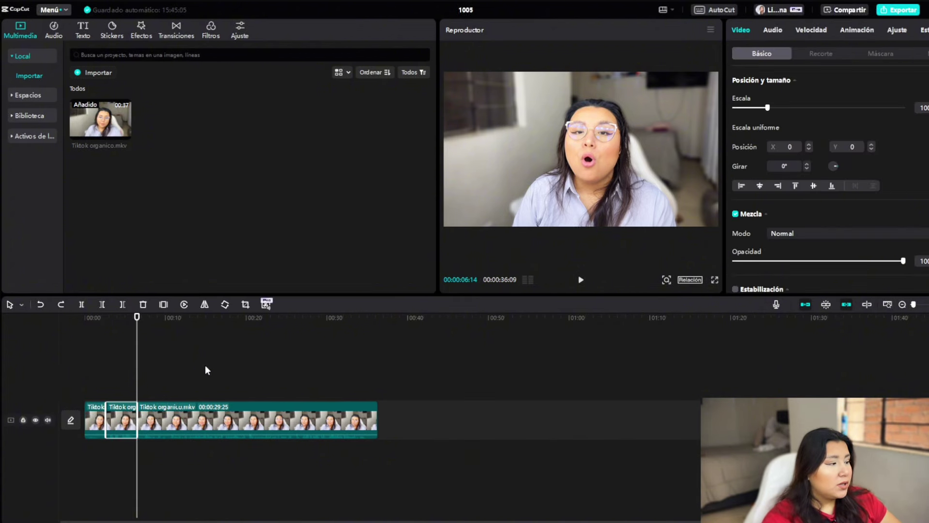
{"action": "left_click", "coordinate": [205, 370]}
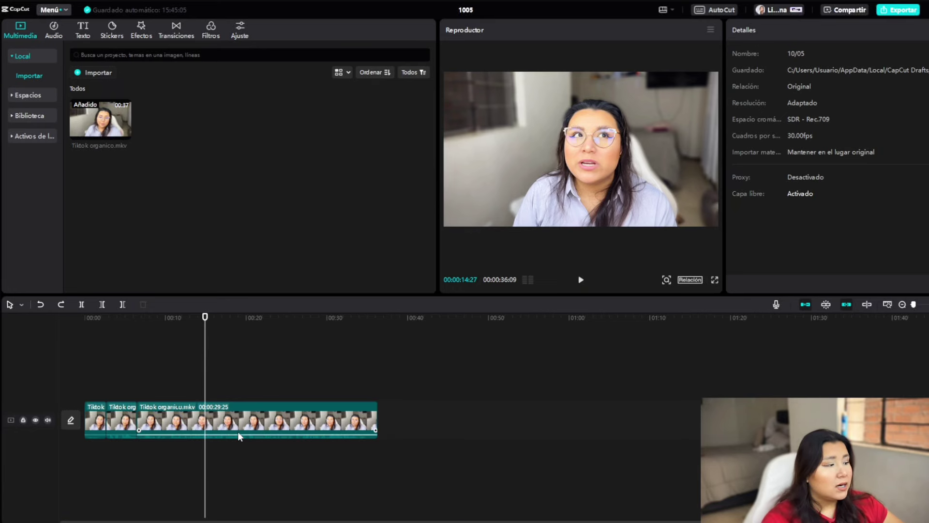
{"action": "key", "text": "ctrl+z"}
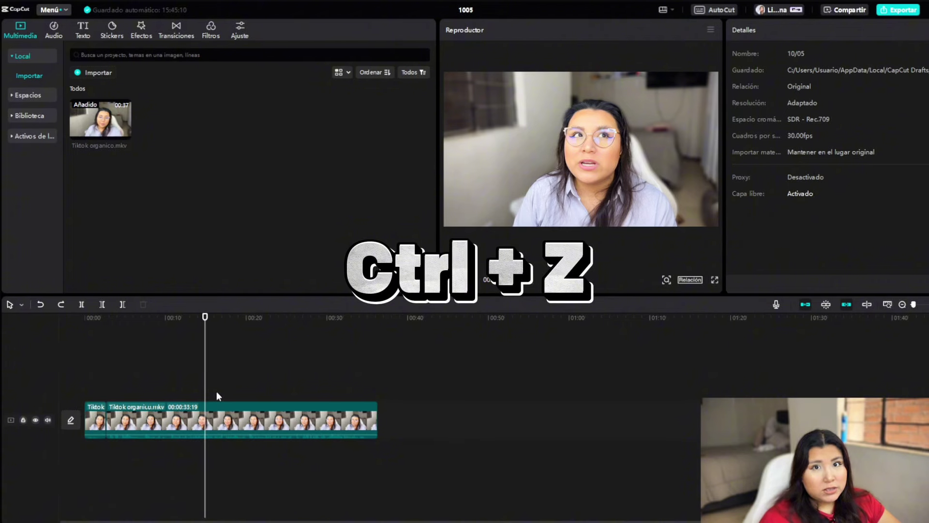
{"action": "key", "text": "ctrl+z"}
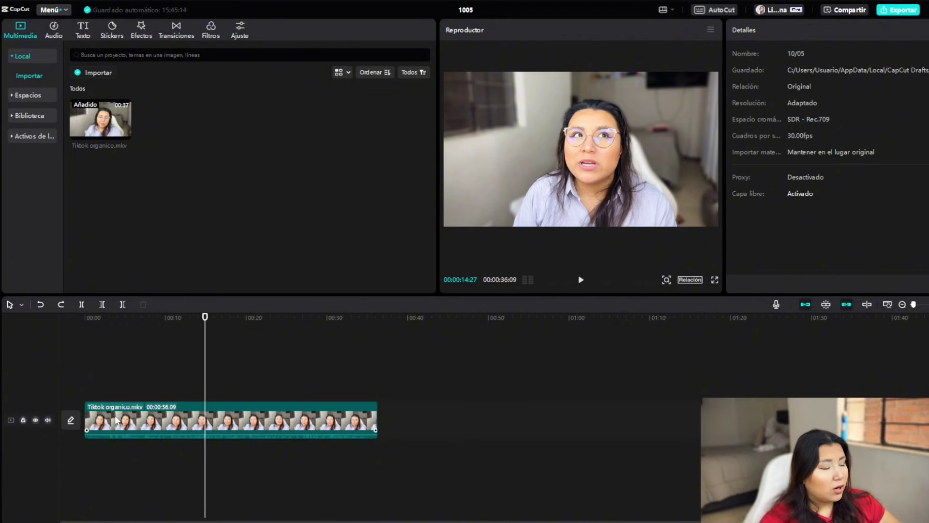
Step: Play the opening of the clip to find where the speech starts, and widen the video preview area
{"action": "mouse_move", "coordinate": [118, 335]}
{"action": "left_mouse_down"}
{"action": "mouse_move", "coordinate": [143, 335]}
{"action": "mouse_move", "coordinate": [130, 335]}
{"action": "left_mouse_up"}
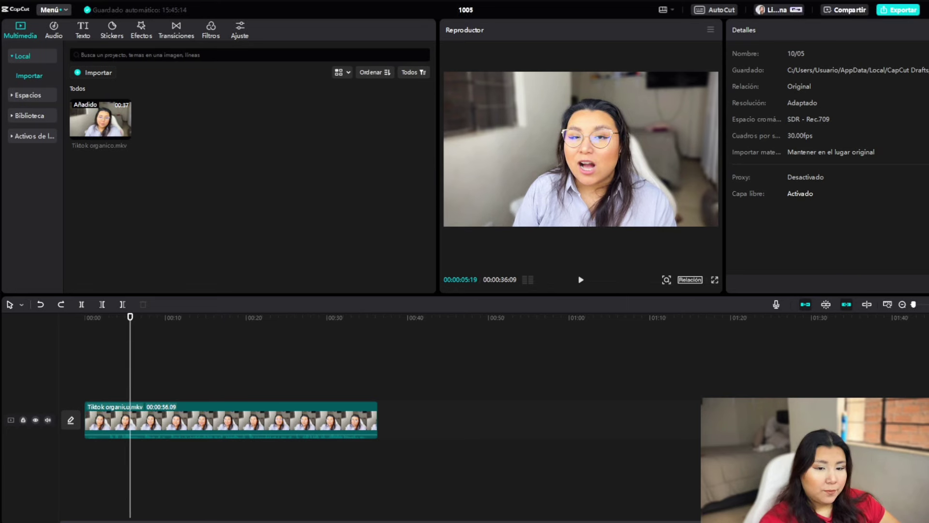
{"action": "left_click", "coordinate": [87, 335]}
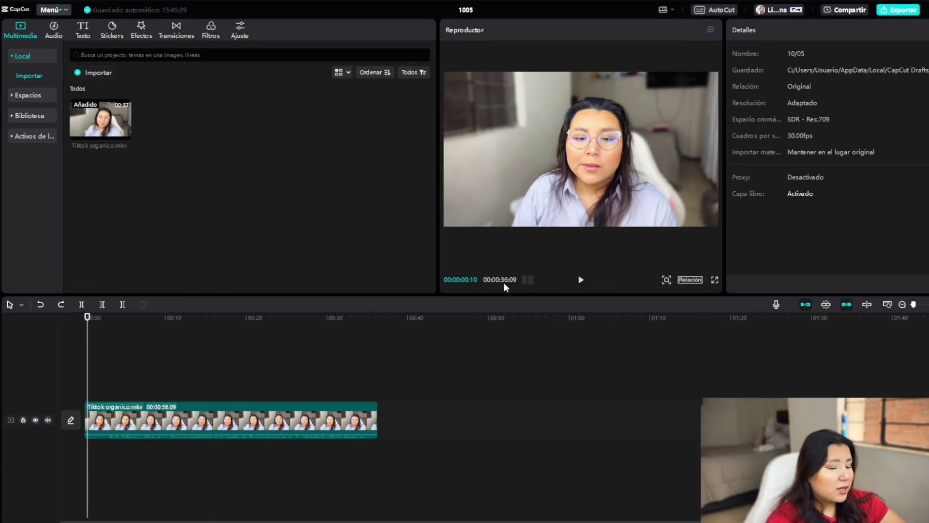
{"action": "key", "text": "space"}
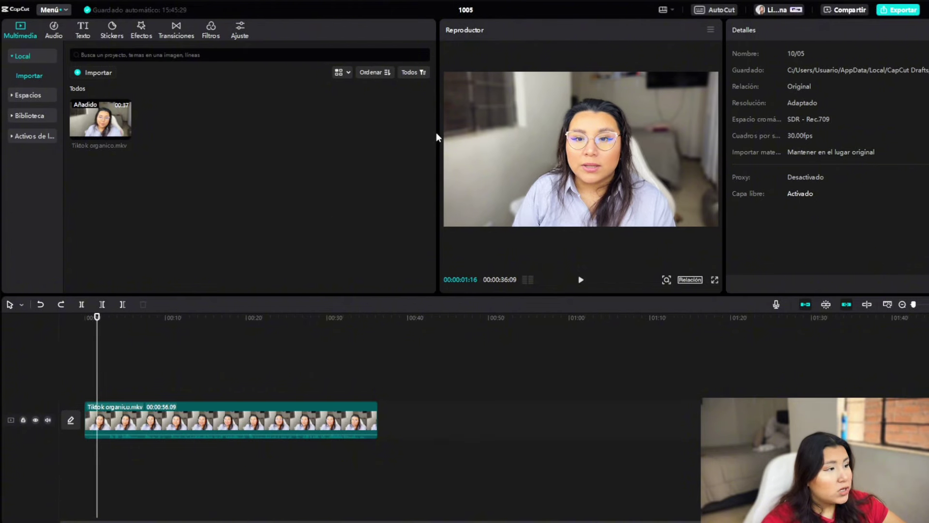
{"action": "left_click_drag", "start_coordinate": [438, 137], "coordinate": [322, 145]}
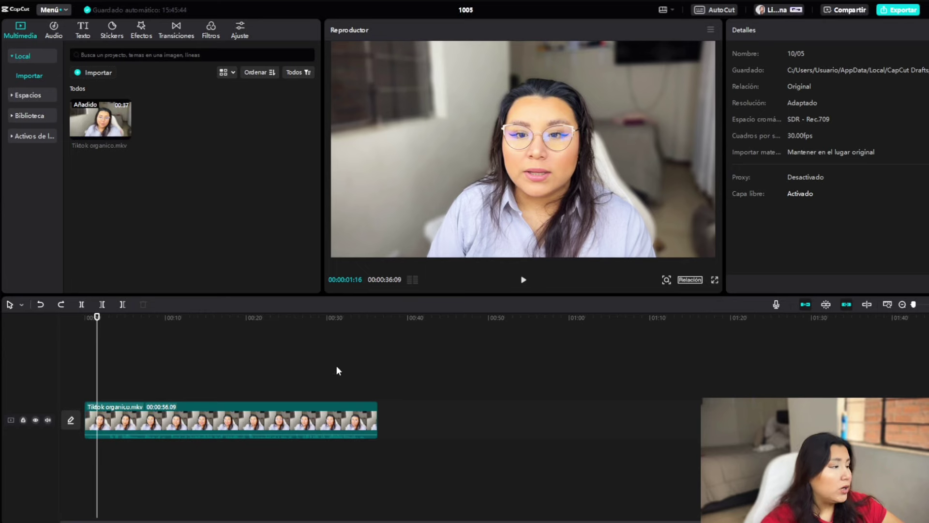
Step: Split the clip at 00:00:02:07 and delete the opening segment
{"action": "mouse_move", "coordinate": [97, 317]}
{"action": "left_mouse_down"}
{"action": "mouse_move", "coordinate": [117, 318]}
{"action": "mouse_move", "coordinate": [83, 319]}
{"action": "mouse_move", "coordinate": [103, 320]}
{"action": "left_mouse_up"}
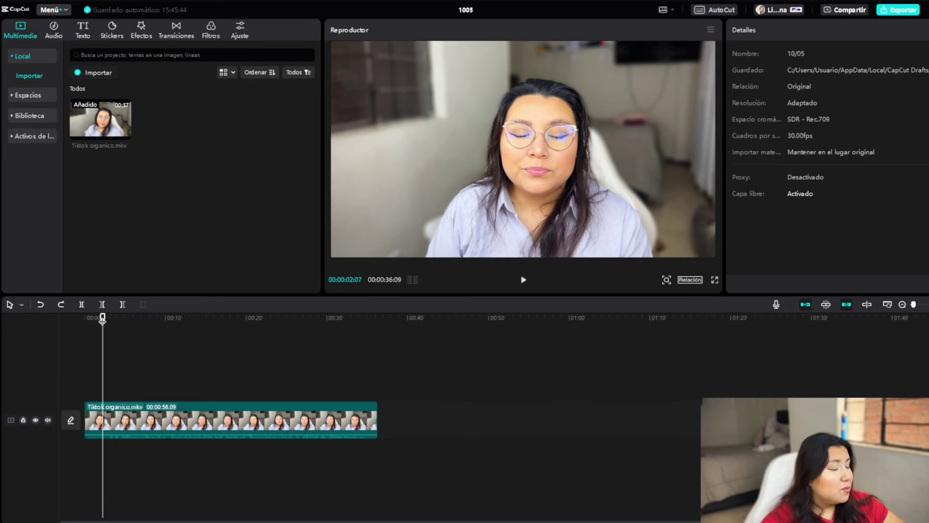
{"action": "left_click", "coordinate": [79, 307]}
{"action": "left_click", "coordinate": [99, 421]}
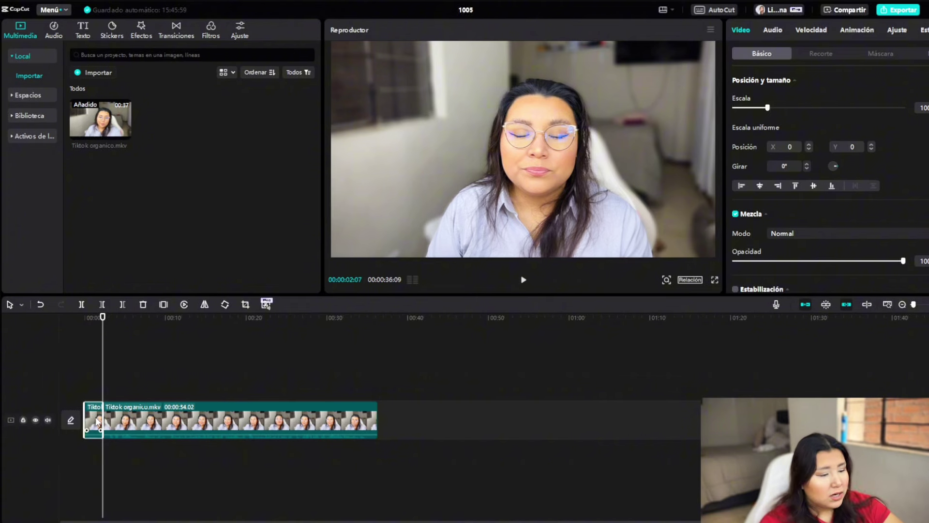
{"action": "key", "text": "Delete"}
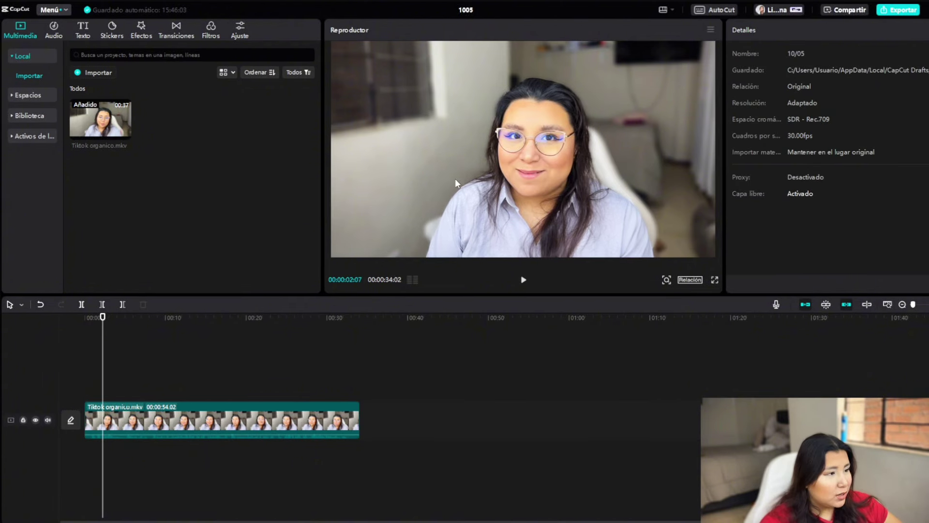
Step: Play the end of the clip, split it at 00:00:33:07 and delete the leftover ending
{"action": "left_click_drag", "start_coordinate": [103, 318], "coordinate": [334, 323]}
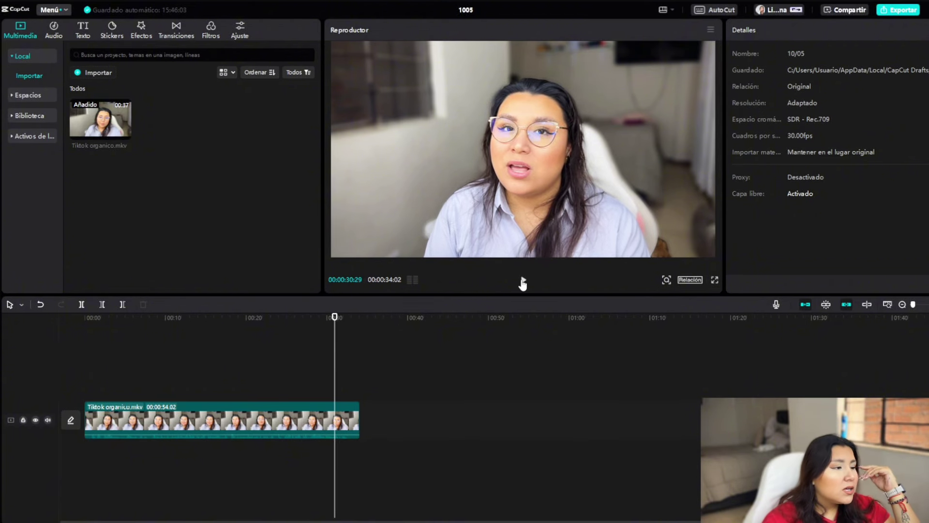
{"action": "left_click", "coordinate": [523, 281]}
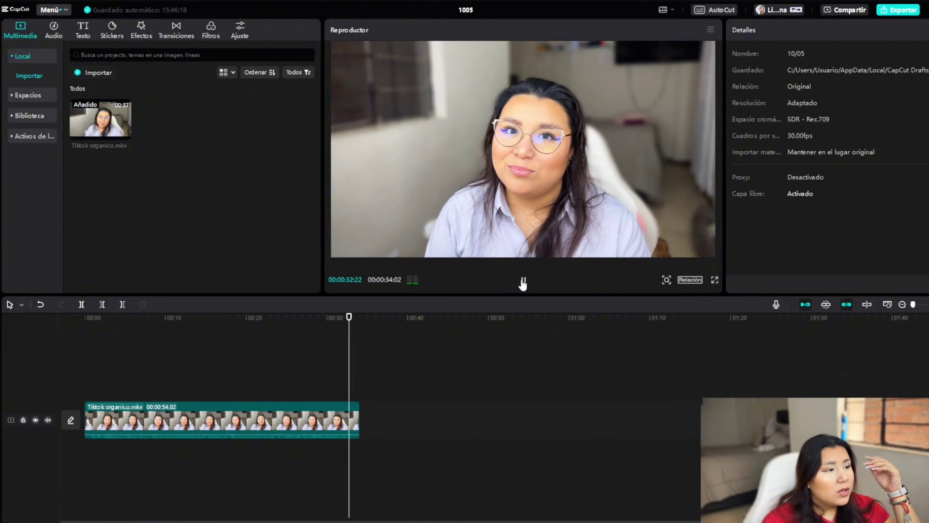
{"action": "left_click", "coordinate": [523, 280]}
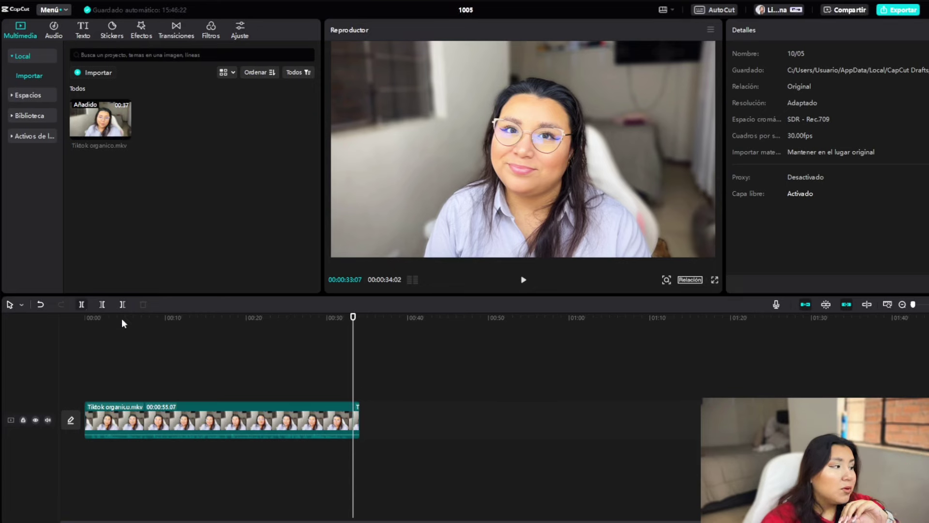
{"action": "left_click_drag", "start_coordinate": [355, 417], "coordinate": [353, 418]}
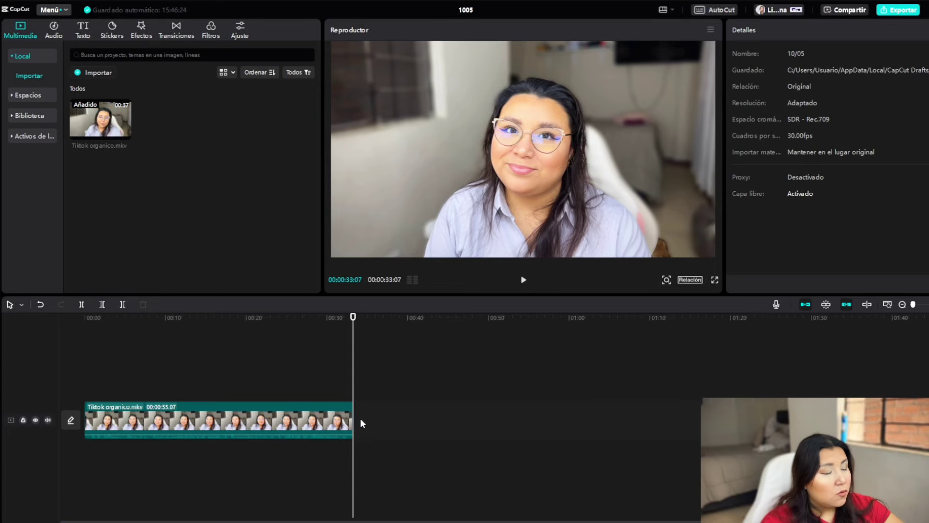
Step: Split the clip at 00:00:06:12 and apply the Destello II transition between the two pieces
{"action": "left_click_drag", "start_coordinate": [95, 317], "coordinate": [136, 324]}
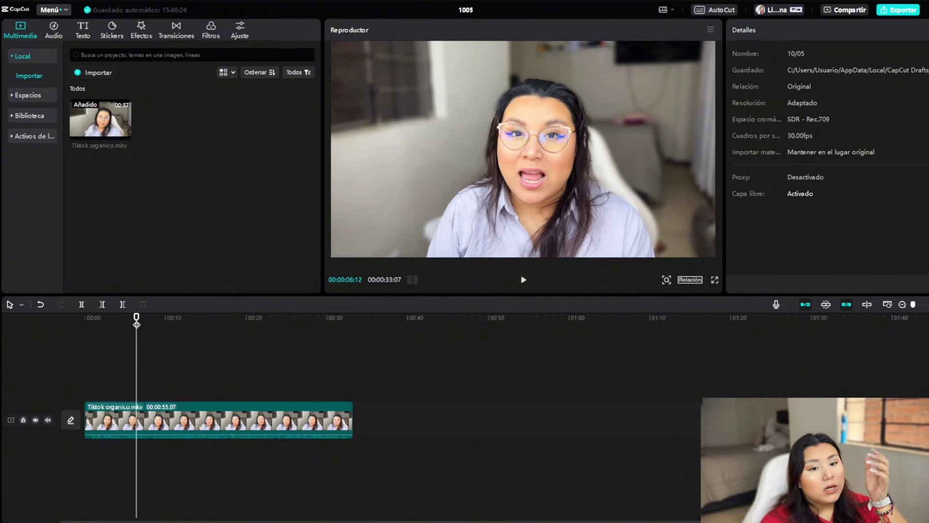
{"action": "left_click", "coordinate": [81, 305]}
{"action": "left_click", "coordinate": [176, 30]}
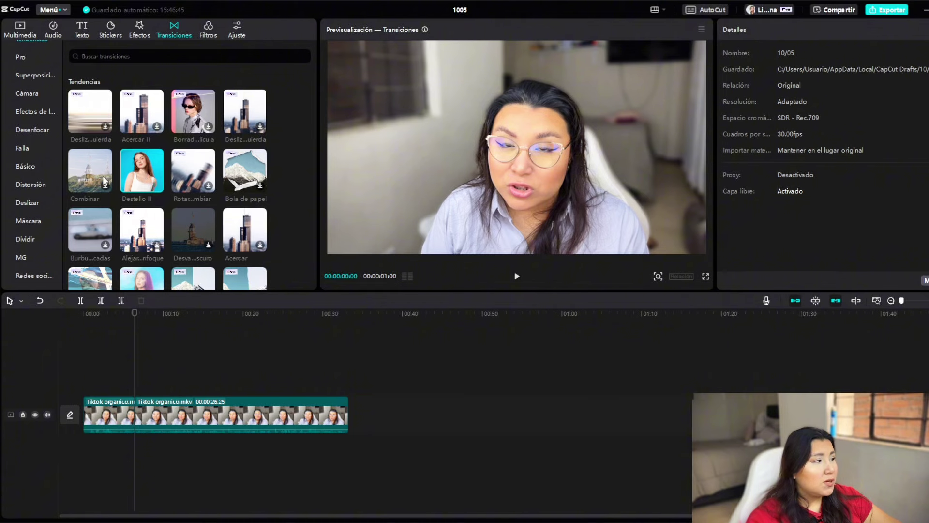
{"action": "left_click", "coordinate": [133, 177]}
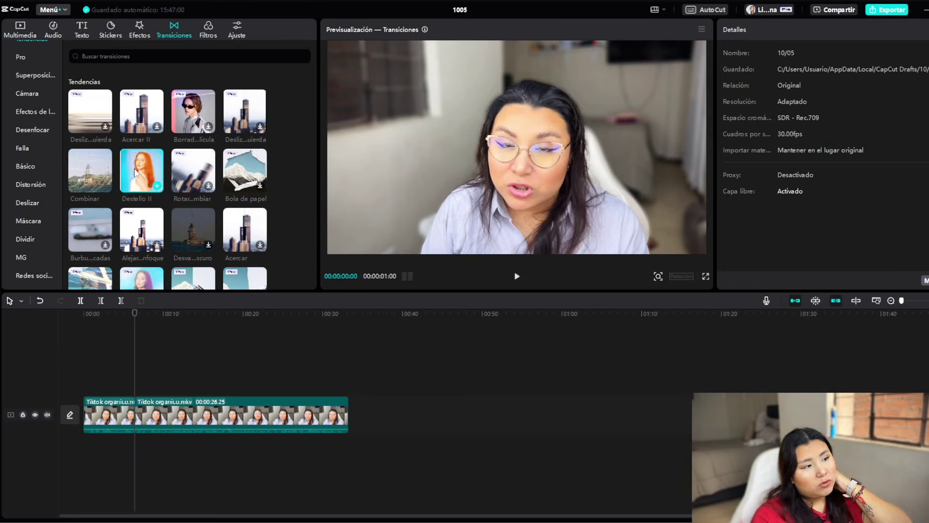
{"action": "left_click_drag", "start_coordinate": [135, 173], "coordinate": [151, 421]}
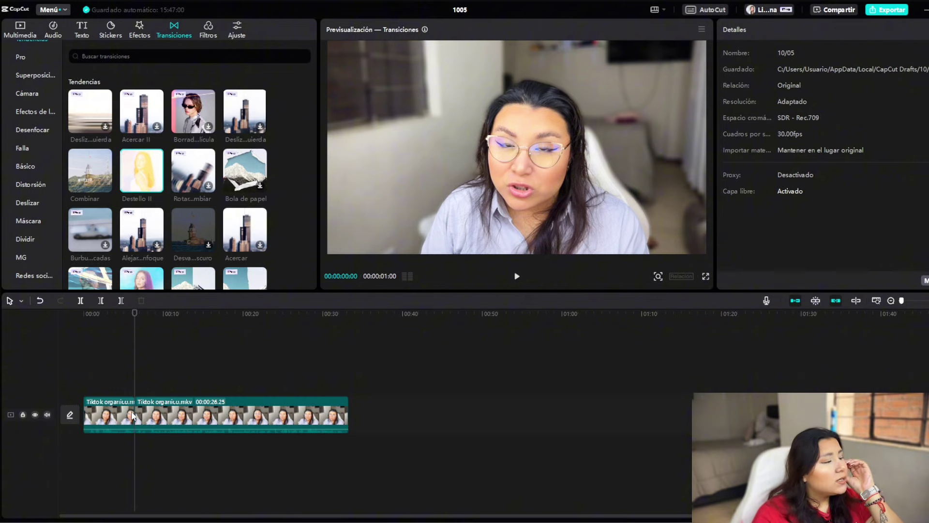
{"action": "left_click", "coordinate": [138, 314]}
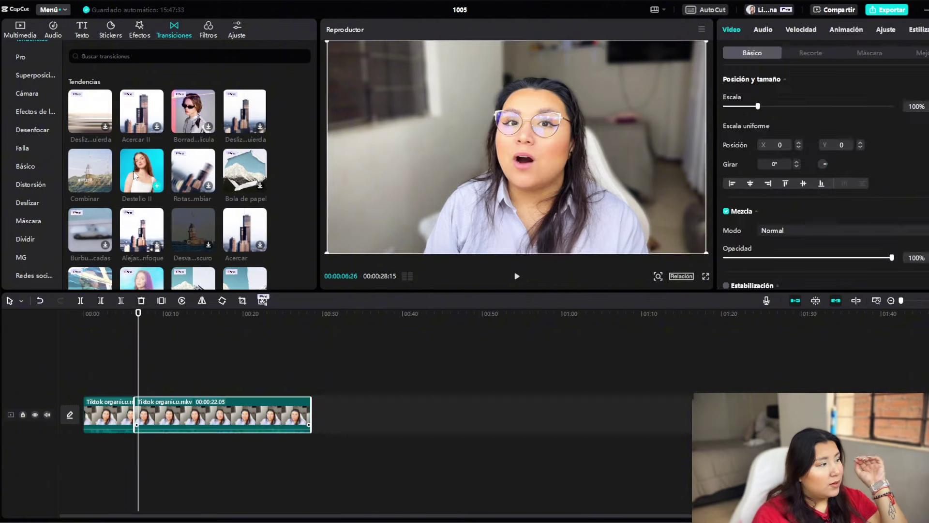
{"action": "left_click", "coordinate": [134, 421]}
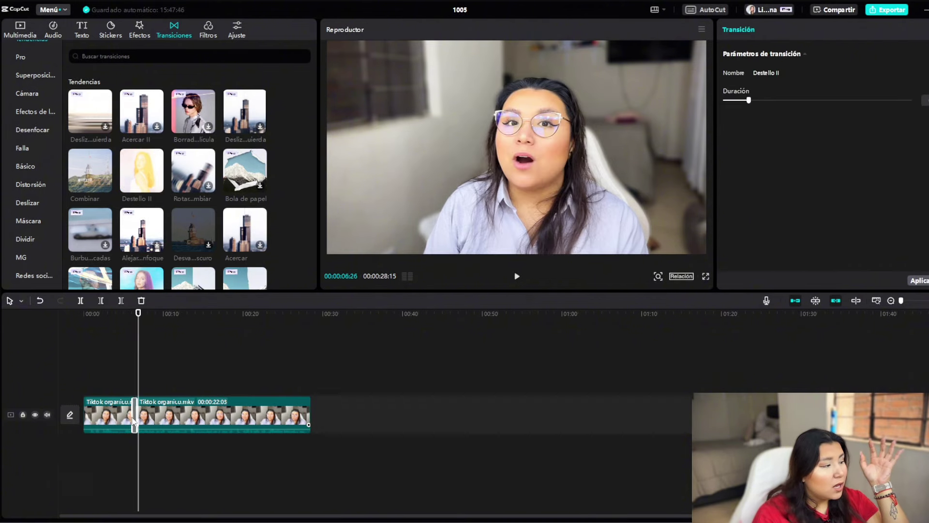
Step: Examine the Destello II transition between the two clips at a larger timeline scale, frame by frame
{"action": "left_click_drag", "start_coordinate": [167, 313], "coordinate": [190, 314]}
{"action": "left_click", "coordinate": [117, 338]}
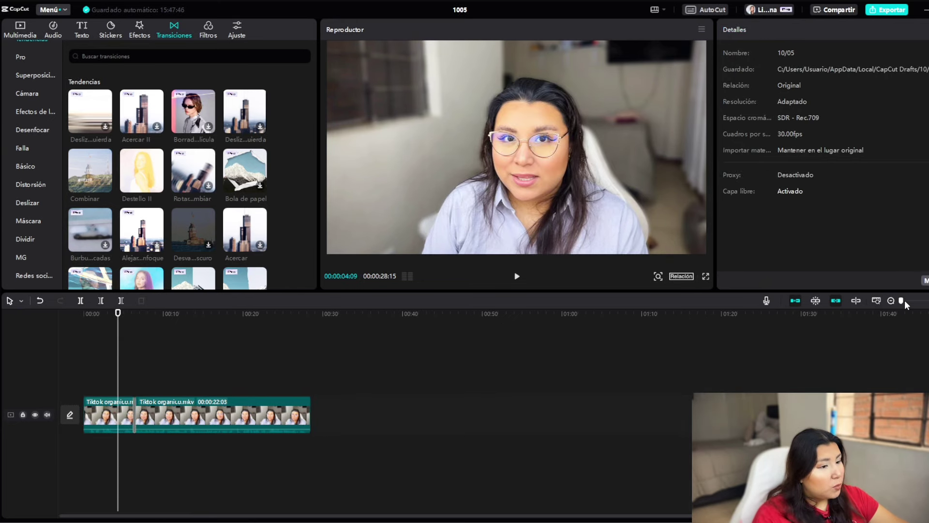
{"action": "scroll", "coordinate": [903, 303], "scroll_direction": "up", "scroll_amount": 5}
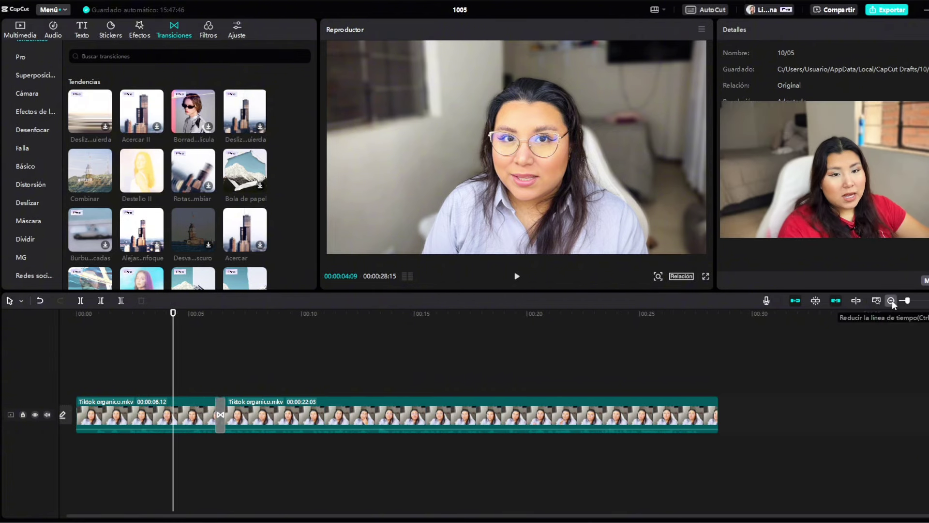
{"action": "left_click_drag", "start_coordinate": [903, 304], "coordinate": [913, 302]}
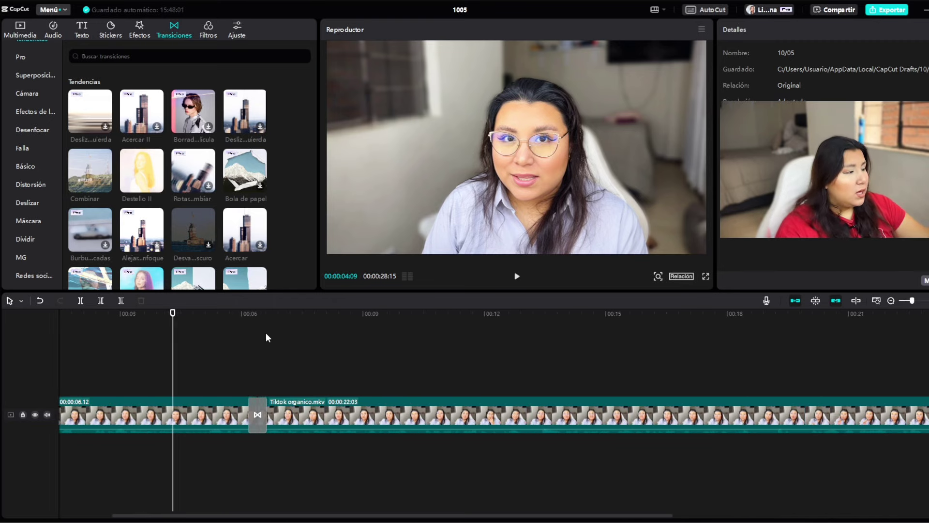
{"action": "left_click", "coordinate": [239, 318]}
{"action": "left_click", "coordinate": [257, 414]}
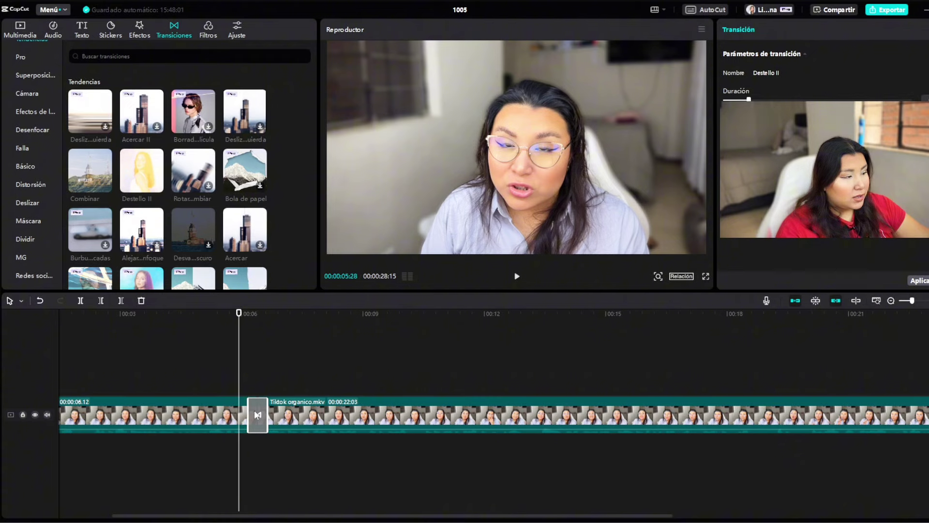
{"action": "left_click_drag", "start_coordinate": [238, 314], "coordinate": [263, 314]}
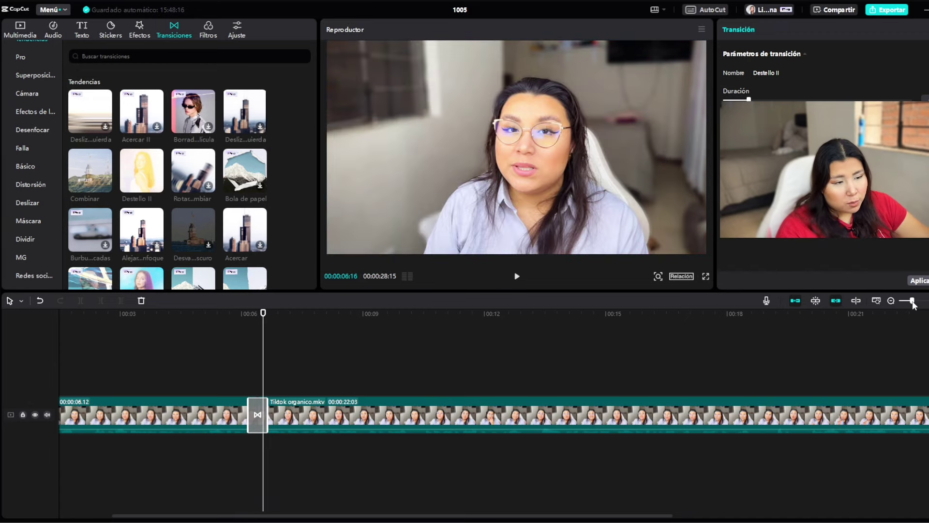
{"action": "left_click_drag", "start_coordinate": [914, 303], "coordinate": [906, 303]}
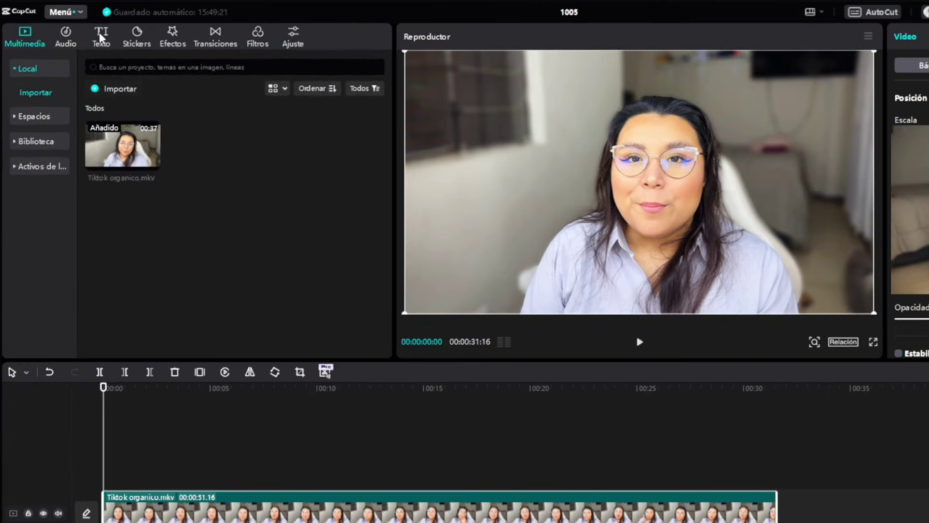
Step: Add a default text clip at the start of the video and replace its text with "Tiktok Orgánico"
{"action": "left_click", "coordinate": [82, 30]}
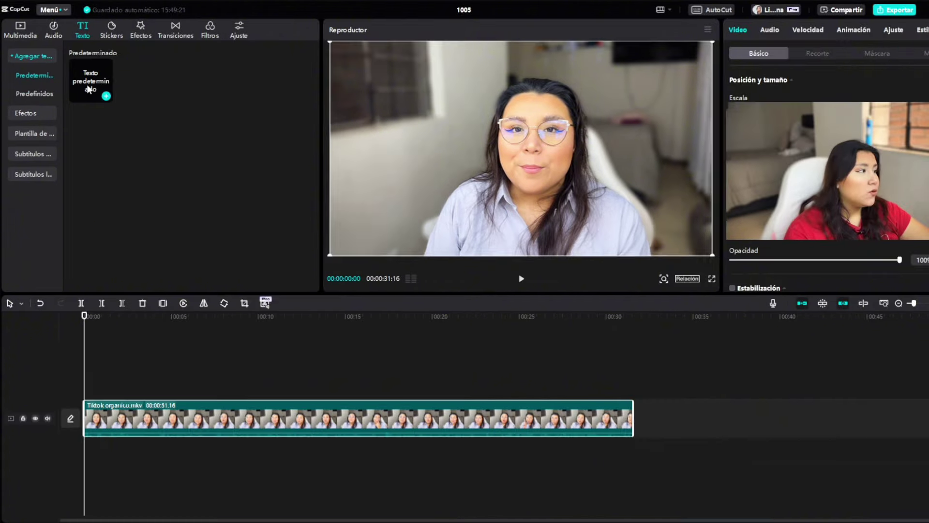
{"action": "left_click", "coordinate": [130, 118]}
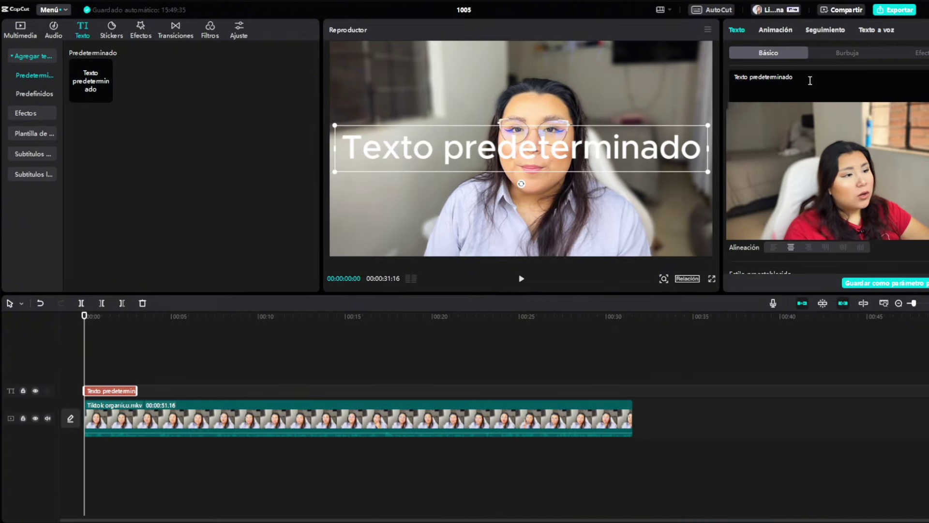
{"action": "left_click", "coordinate": [810, 80]}
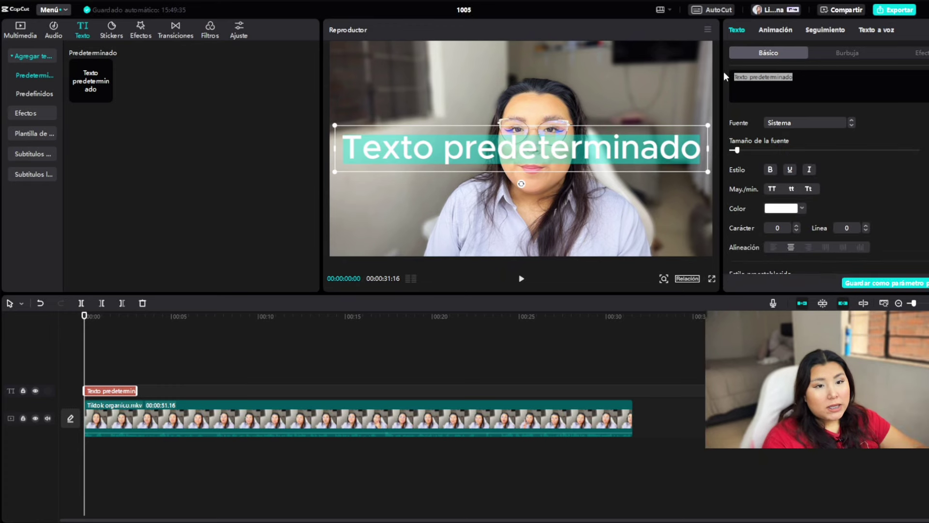
{"action": "type", "text": "T"}
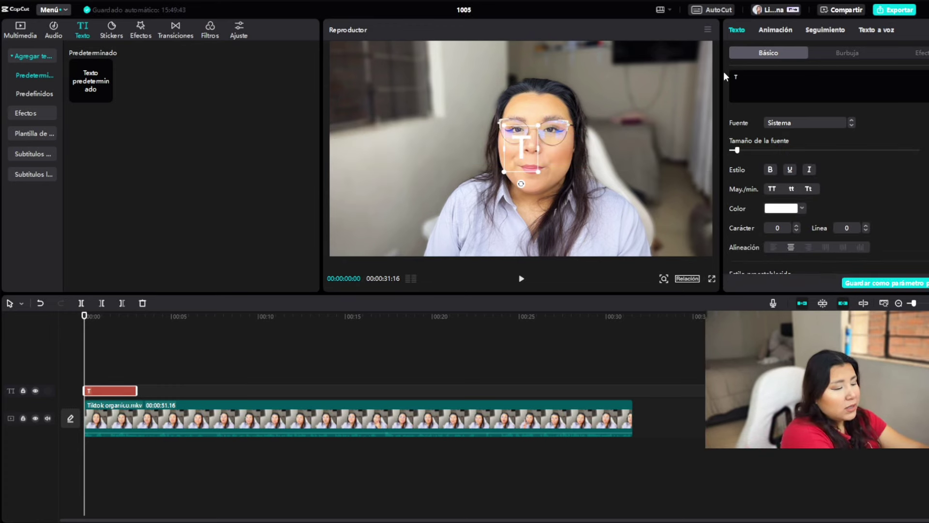
{"action": "type", "text": "iktok Or"}
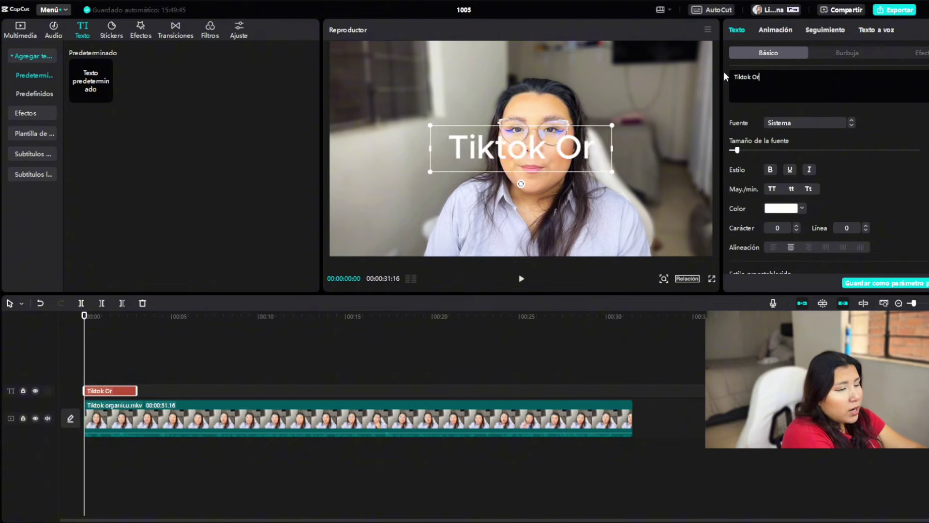
{"action": "type", "text": "gánco"}
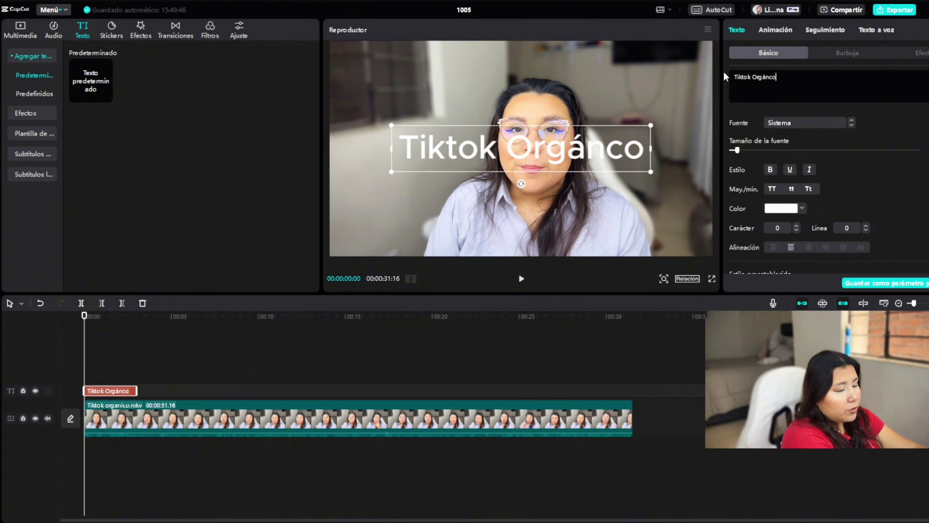
{"action": "key", "text": "BackSpace"}
{"action": "key", "text": "BackSpace"}
{"action": "type", "text": "ico"}
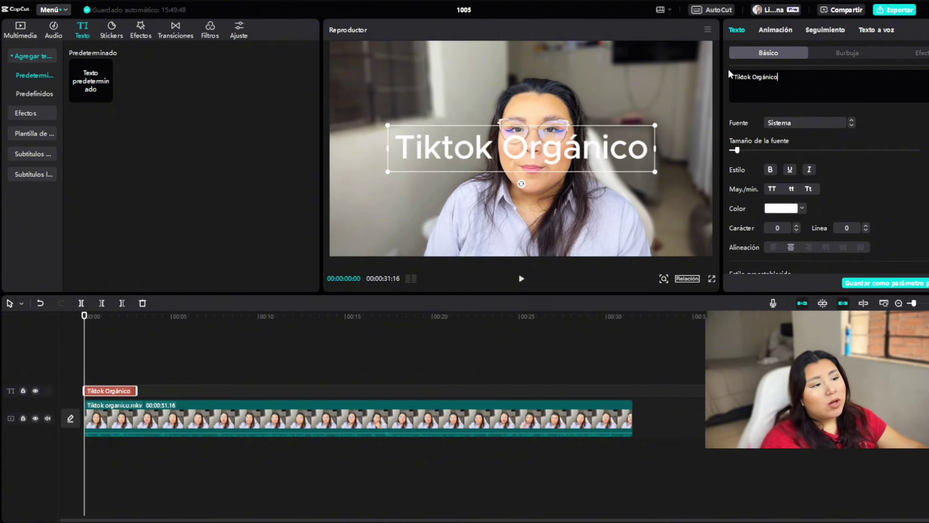
Step: Try the doce and Cabin-Bd fonts on the title and set its font to the script style 18
{"action": "left_click", "coordinate": [825, 127]}
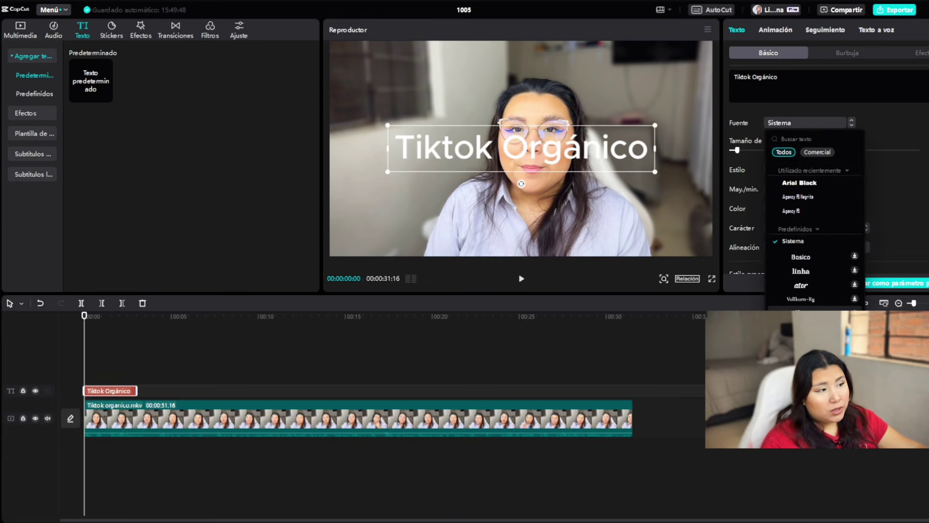
{"action": "left_click", "coordinate": [813, 307]}
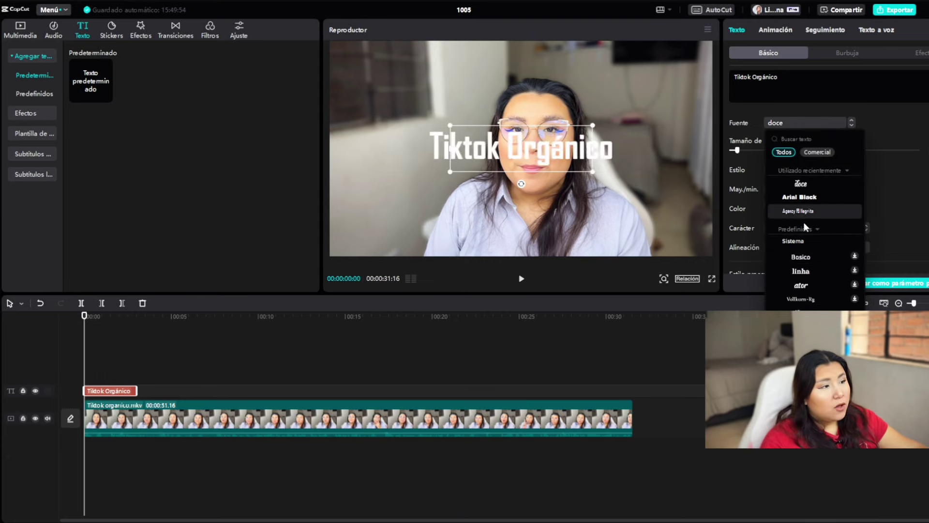
{"action": "scroll", "coordinate": [813, 300], "scroll_direction": "down", "scroll_amount": 3}
{"action": "left_click", "coordinate": [812, 298]}
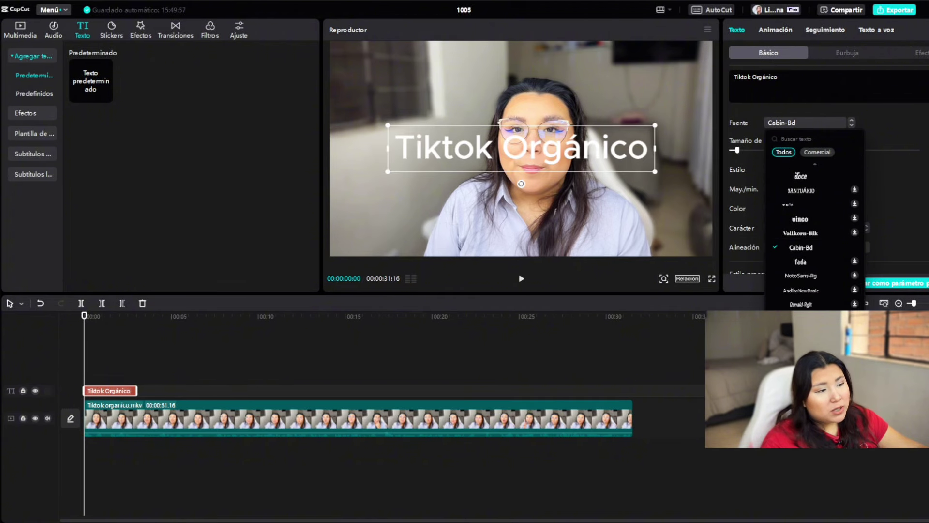
{"action": "left_click", "coordinate": [803, 319]}
{"action": "left_click", "coordinate": [887, 69]}
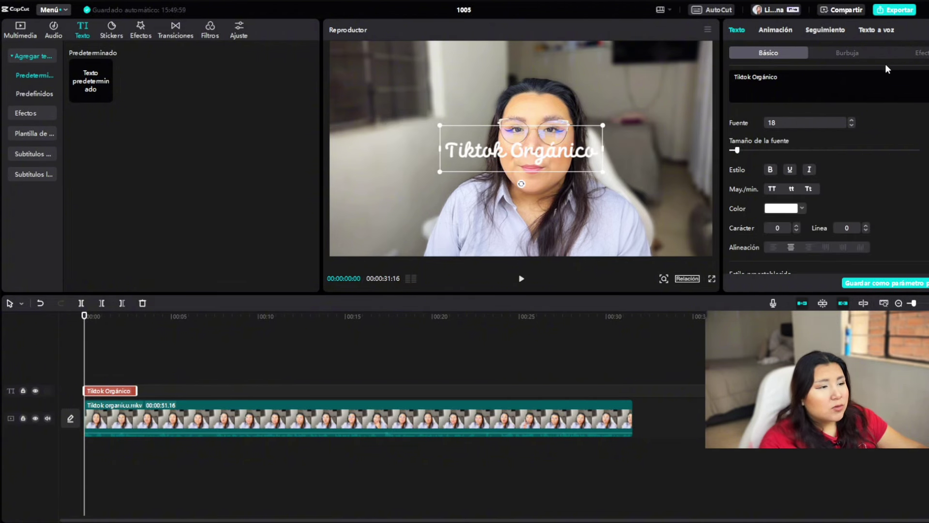
Step: Set the title's text colour to a light yellow-green
{"action": "left_click", "coordinate": [786, 210]}
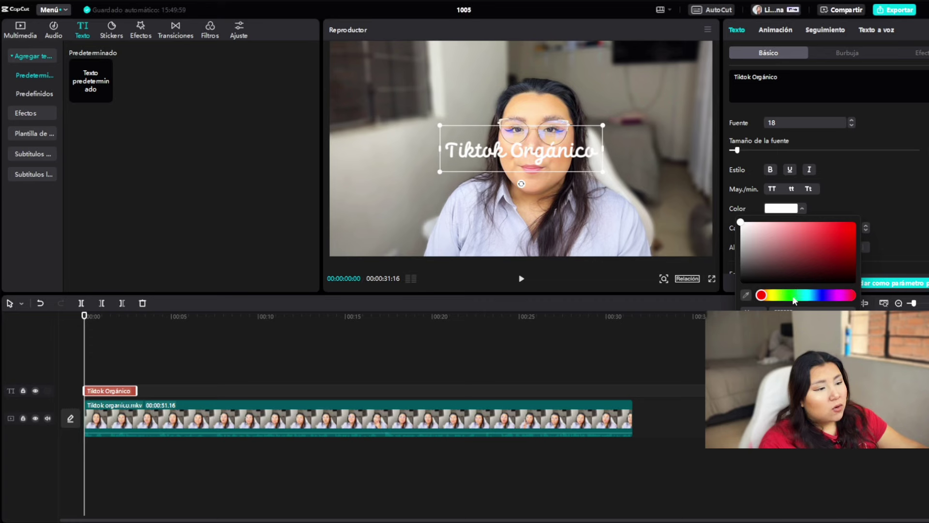
{"action": "left_click_drag", "start_coordinate": [793, 296], "coordinate": [781, 296]}
{"action": "left_click", "coordinate": [796, 259]}
{"action": "mouse_move", "coordinate": [813, 228]}
{"action": "left_mouse_down"}
{"action": "mouse_move", "coordinate": [817, 242]}
{"action": "mouse_move", "coordinate": [820, 213]}
{"action": "mouse_move", "coordinate": [813, 231]}
{"action": "left_mouse_up"}
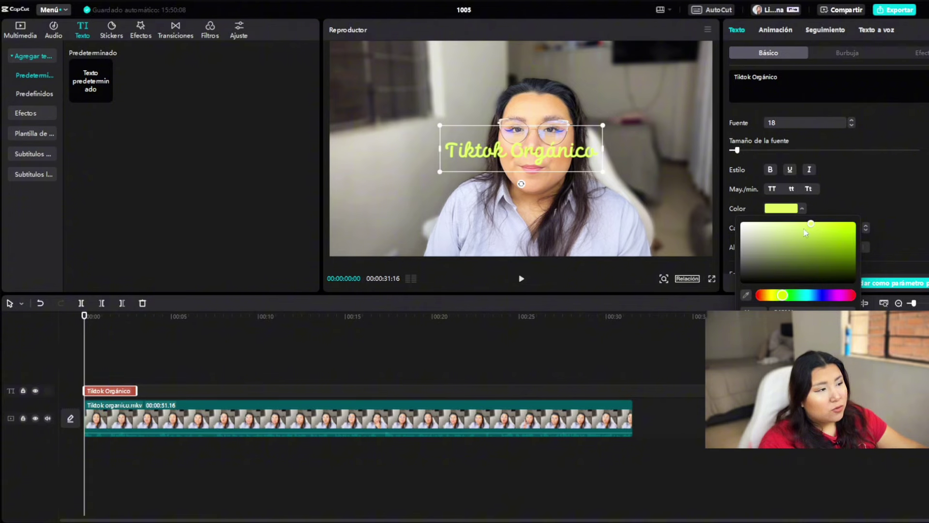
{"action": "left_click", "coordinate": [873, 147]}
Step: Apply the preset style with black letters and a white outline to the title
{"action": "scroll", "coordinate": [857, 188], "scroll_direction": "down", "scroll_amount": 5}
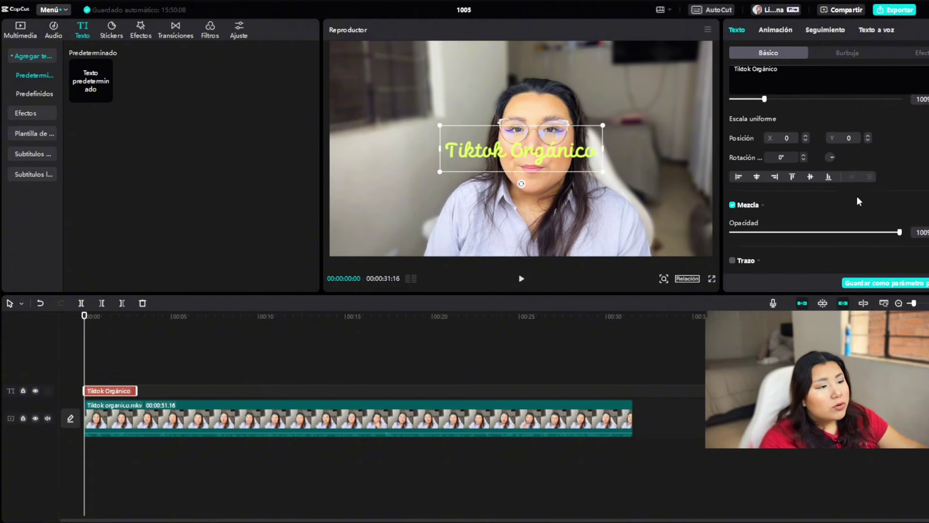
{"action": "scroll", "coordinate": [859, 200], "scroll_direction": "up", "scroll_amount": 5}
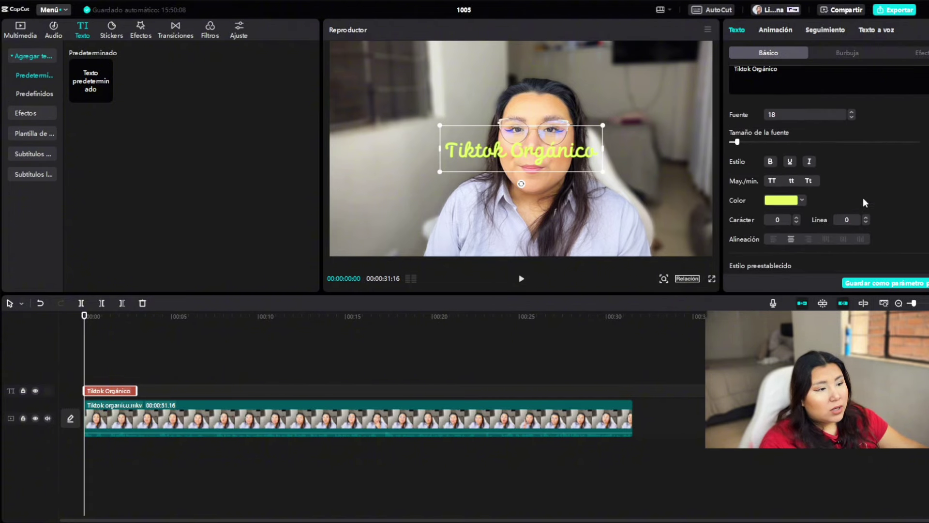
{"action": "scroll", "coordinate": [856, 212], "scroll_direction": "down", "scroll_amount": 2}
{"action": "left_click", "coordinate": [793, 247]}
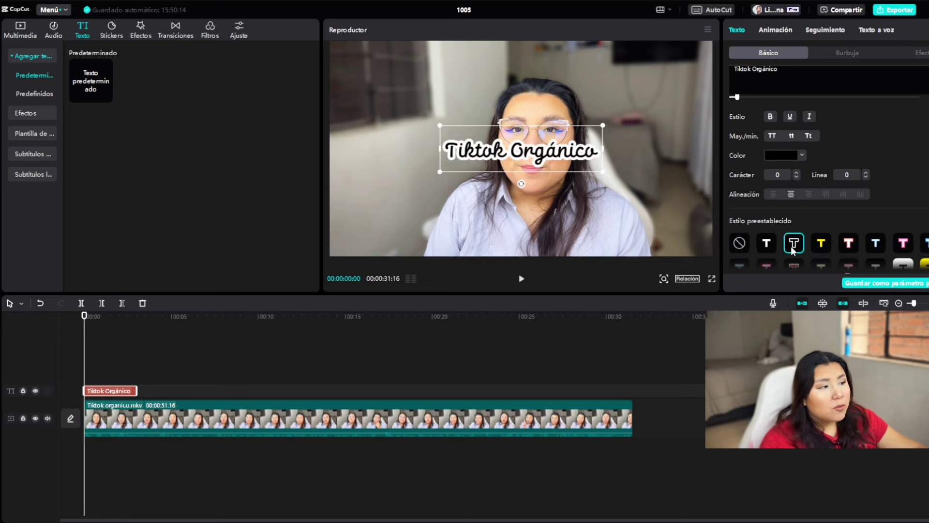
Step: Enlarge the title slightly and move it to about X 51, Y 100
{"action": "scroll", "coordinate": [779, 160], "scroll_direction": "down", "scroll_amount": 5}
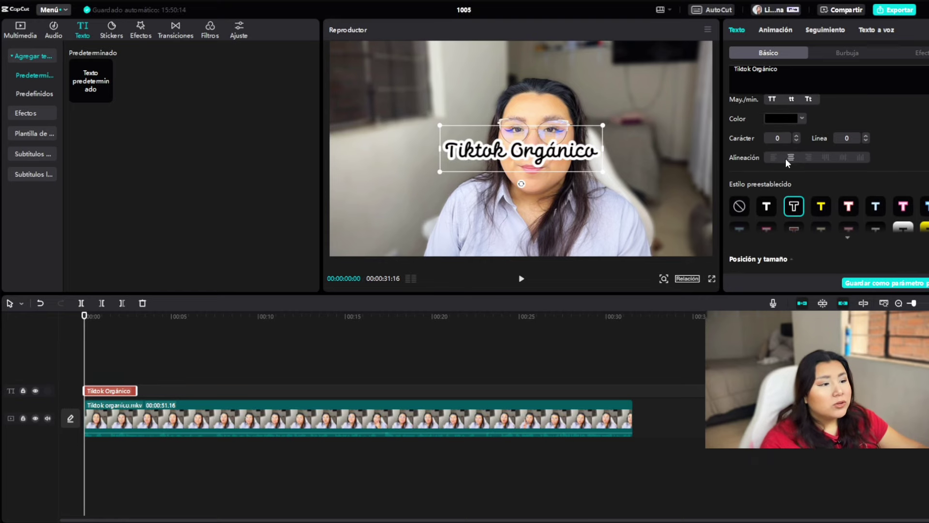
{"action": "left_click_drag", "start_coordinate": [764, 118], "coordinate": [767, 117]}
{"action": "mouse_move", "coordinate": [549, 153]}
{"action": "left_mouse_down"}
{"action": "mouse_move", "coordinate": [549, 123]}
{"action": "mouse_move", "coordinate": [530, 109]}
{"action": "mouse_move", "coordinate": [554, 146]}
{"action": "left_mouse_up"}
Step: Try a black background behind the title, look through its settings and turn the background off again
{"action": "scroll", "coordinate": [790, 166], "scroll_direction": "down", "scroll_amount": 5}
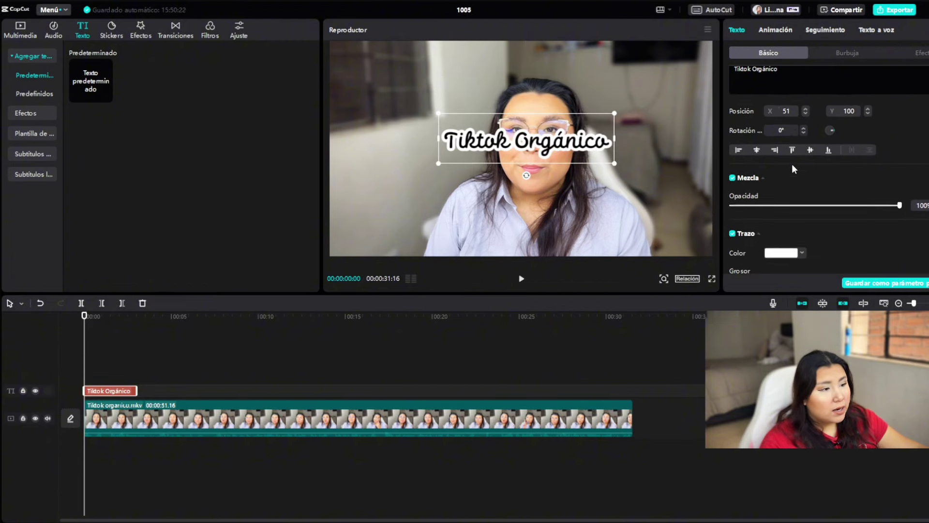
{"action": "left_click", "coordinate": [733, 176]}
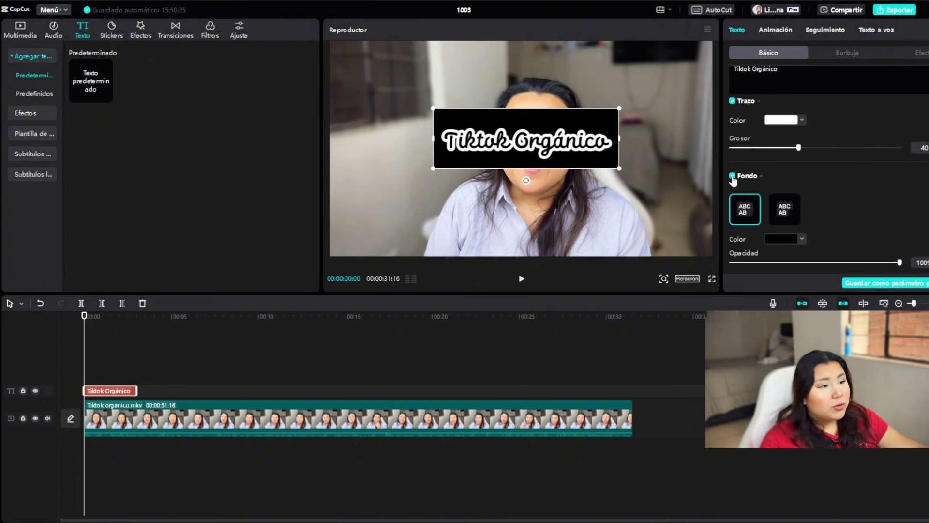
{"action": "scroll", "coordinate": [764, 189], "scroll_direction": "down", "scroll_amount": 1}
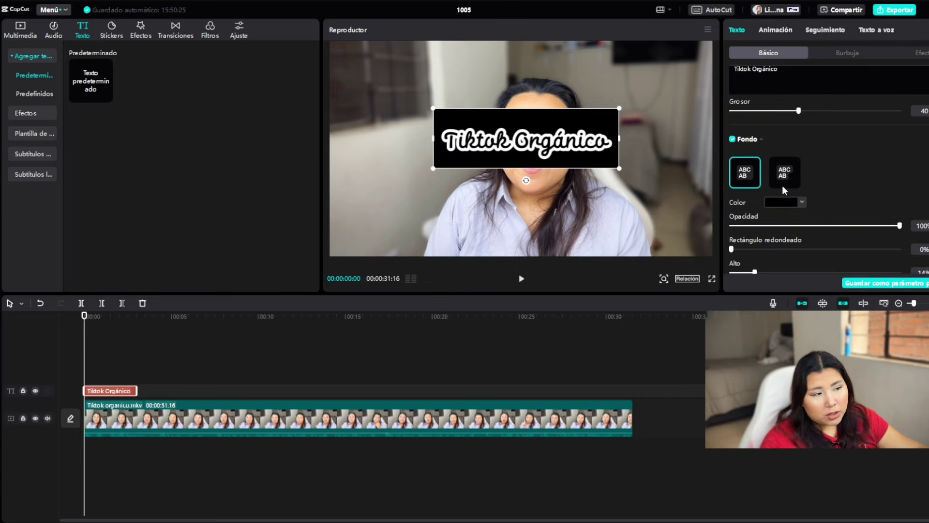
{"action": "scroll", "coordinate": [784, 190], "scroll_direction": "down", "scroll_amount": 3}
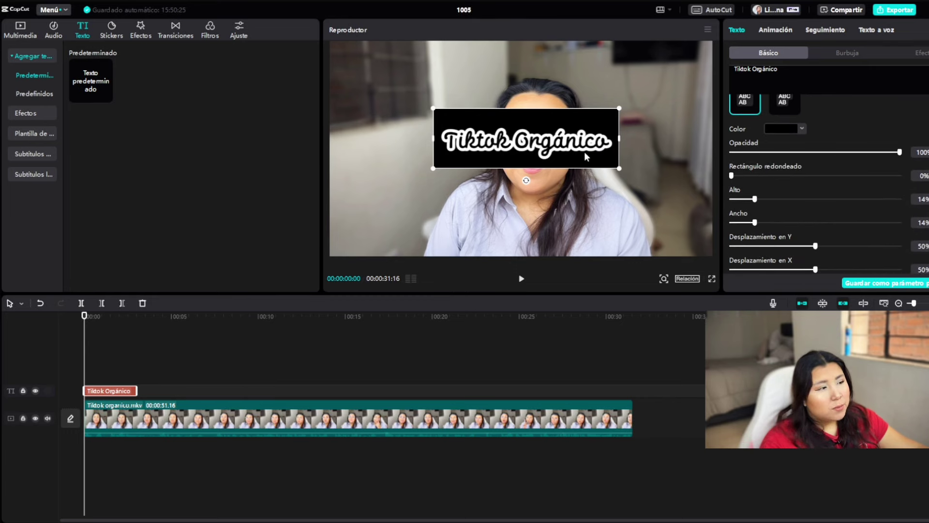
{"action": "scroll", "coordinate": [782, 151], "scroll_direction": "up", "scroll_amount": 3}
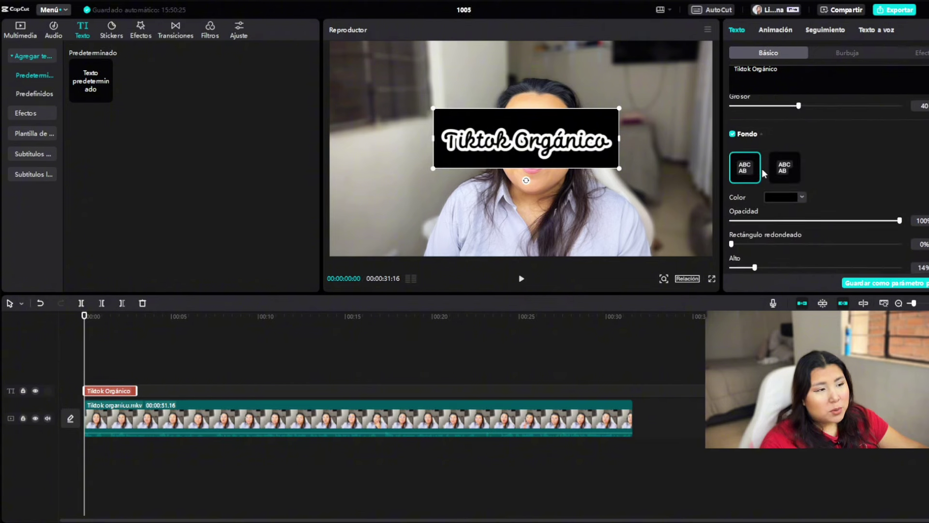
{"action": "left_click", "coordinate": [733, 126]}
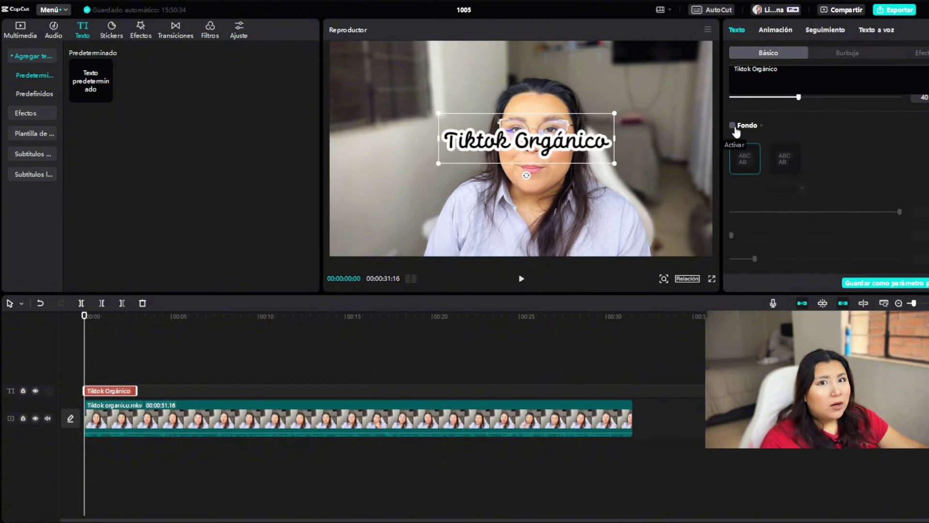
Step: Move the title above the speaker's head in the preview and return the playhead to the start of the timeline
{"action": "left_click_drag", "start_coordinate": [525, 154], "coordinate": [532, 79]}
{"action": "left_click", "coordinate": [658, 161]}
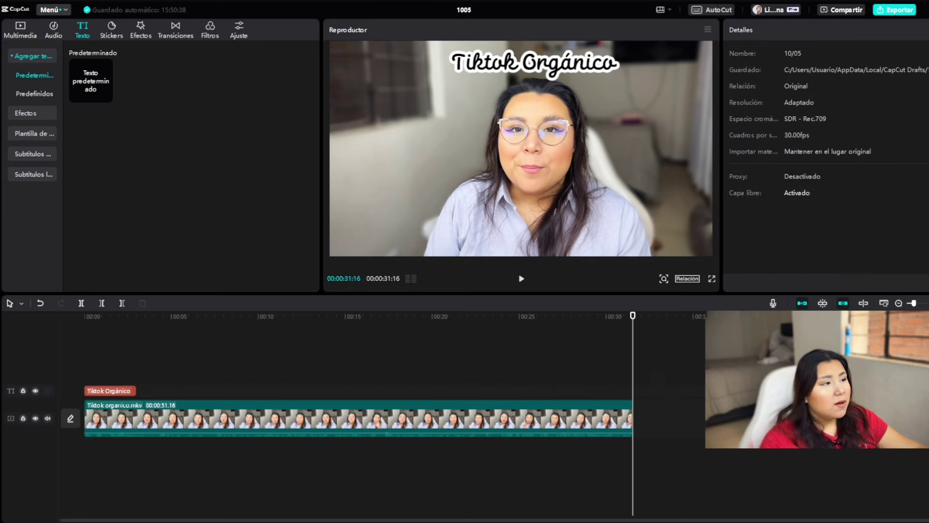
{"action": "left_click", "coordinate": [86, 319]}
{"action": "left_click_drag", "start_coordinate": [86, 321], "coordinate": [84, 319]}
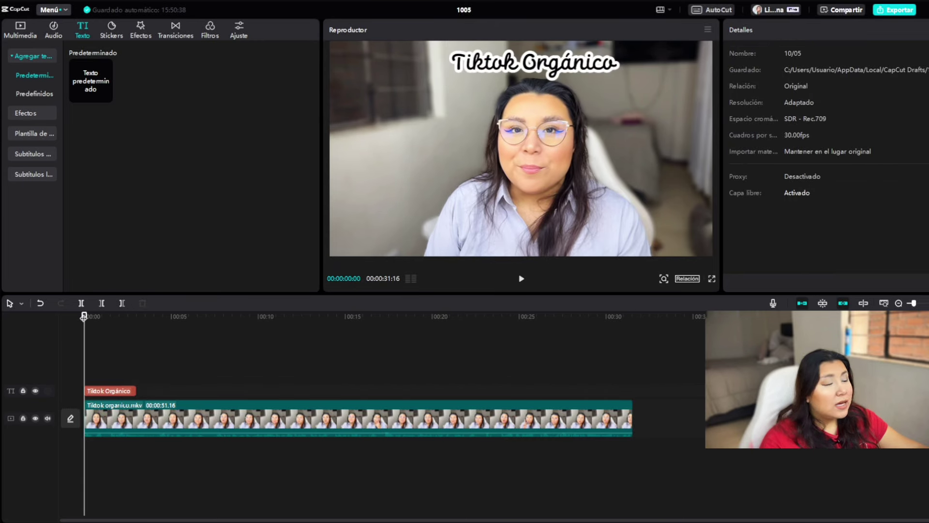
Step: Extend the title clip to the end of the video and return the playhead to the start
{"action": "left_click", "coordinate": [125, 392]}
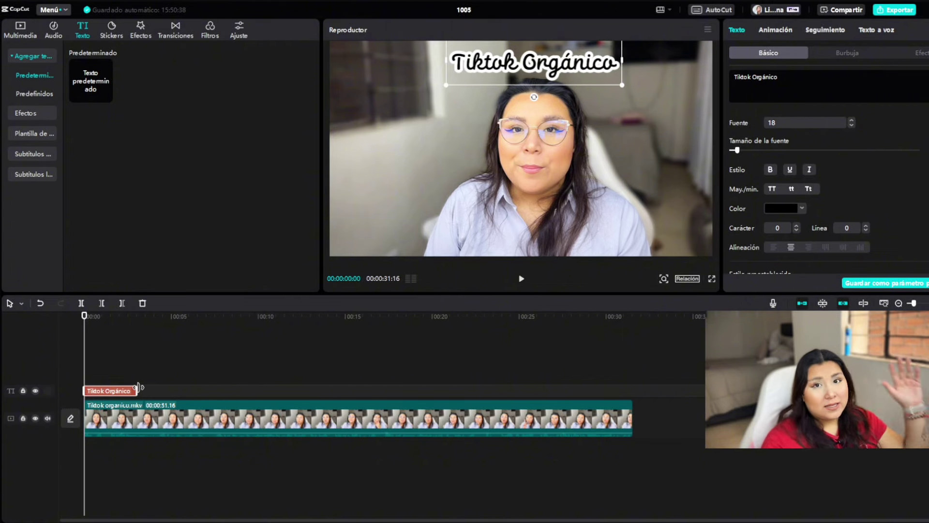
{"action": "left_click_drag", "start_coordinate": [85, 316], "coordinate": [111, 322]}
{"action": "left_click_drag", "start_coordinate": [139, 388], "coordinate": [631, 387]}
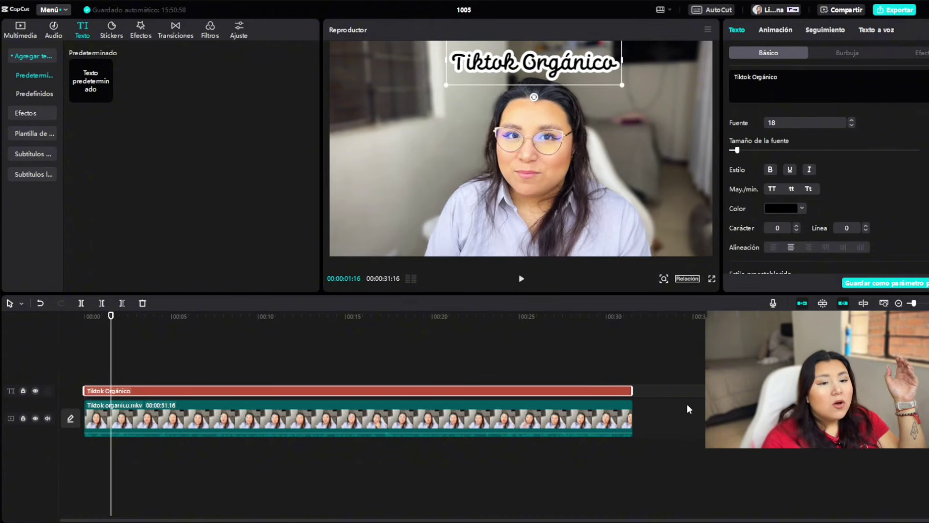
{"action": "left_click_drag", "start_coordinate": [111, 317], "coordinate": [27, 315]}
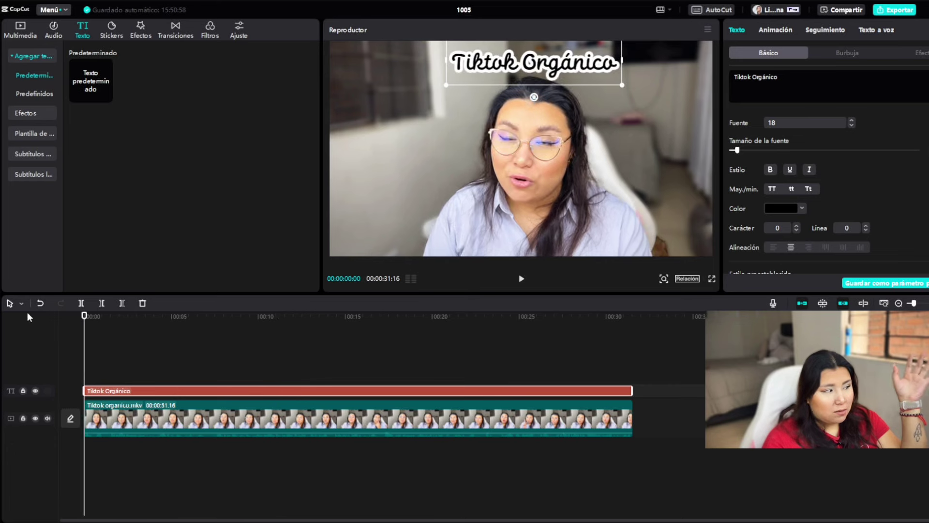
Step: Trim and shift the title clip so it runs from about 00:00:01:10 to about 4.5 seconds on the timeline
{"action": "left_click_drag", "start_coordinate": [539, 395], "coordinate": [114, 389]}
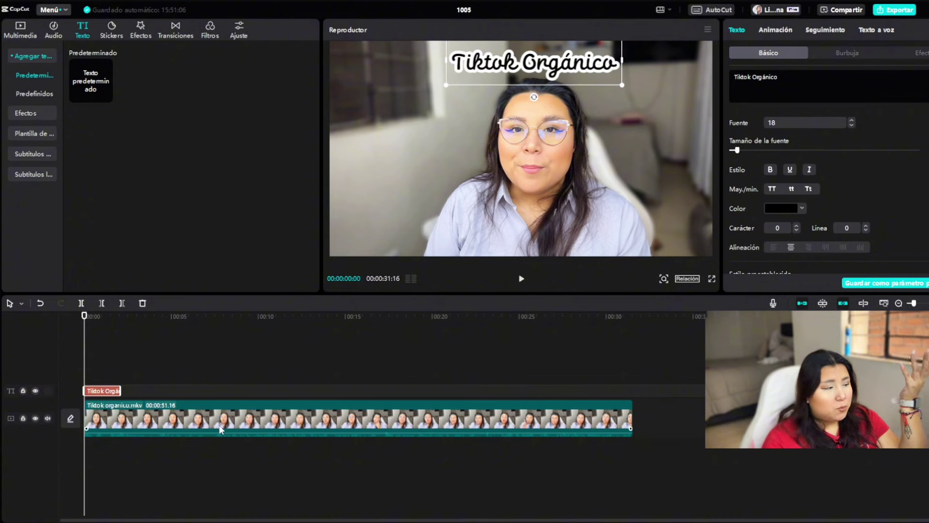
{"action": "left_click_drag", "start_coordinate": [104, 395], "coordinate": [125, 392]}
{"action": "left_click_drag", "start_coordinate": [84, 317], "coordinate": [108, 323]}
{"action": "left_click_drag", "start_coordinate": [142, 390], "coordinate": [164, 390]}
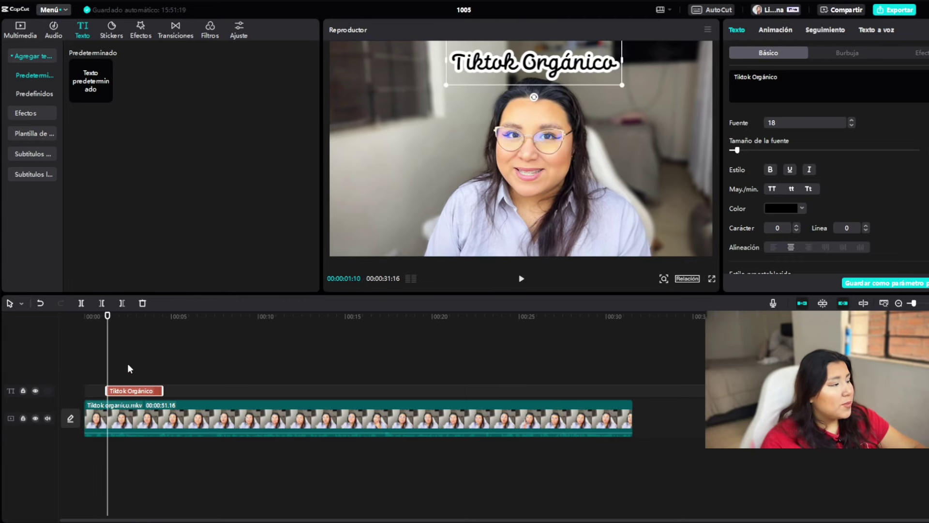
{"action": "left_click_drag", "start_coordinate": [107, 320], "coordinate": [106, 321]}
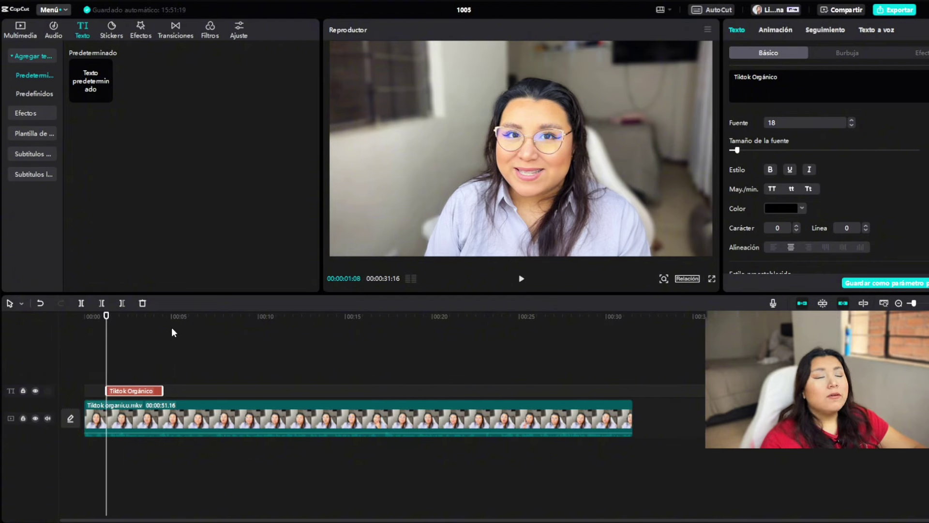
Step: Browse the trending sound effects and preview Click_Mouse_Click_02(864360)
{"action": "left_click", "coordinate": [54, 30]}
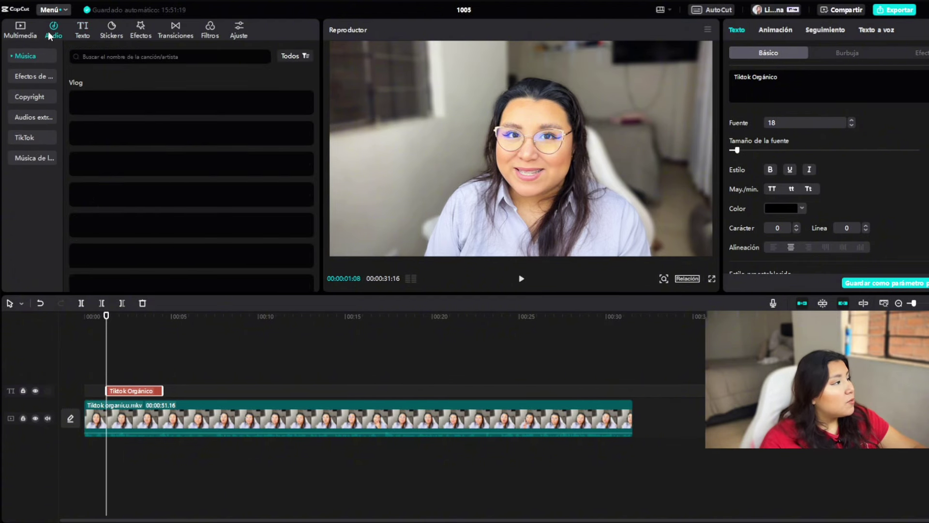
{"action": "left_click", "coordinate": [24, 79]}
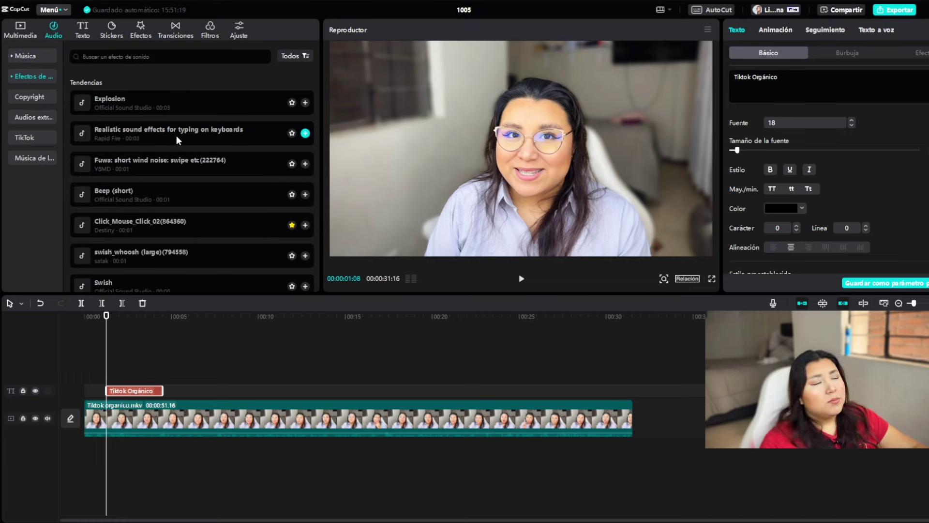
{"action": "scroll", "coordinate": [181, 208], "scroll_direction": "down", "scroll_amount": 1}
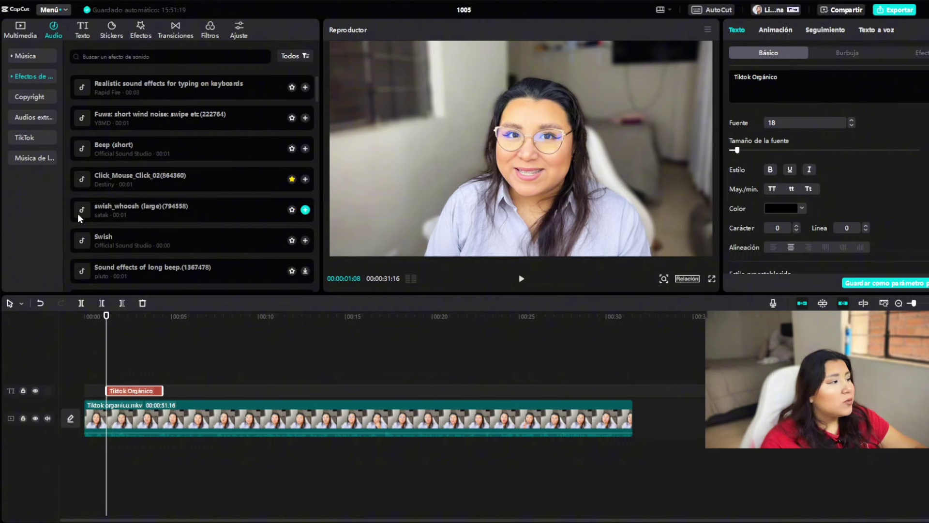
{"action": "left_click", "coordinate": [116, 181]}
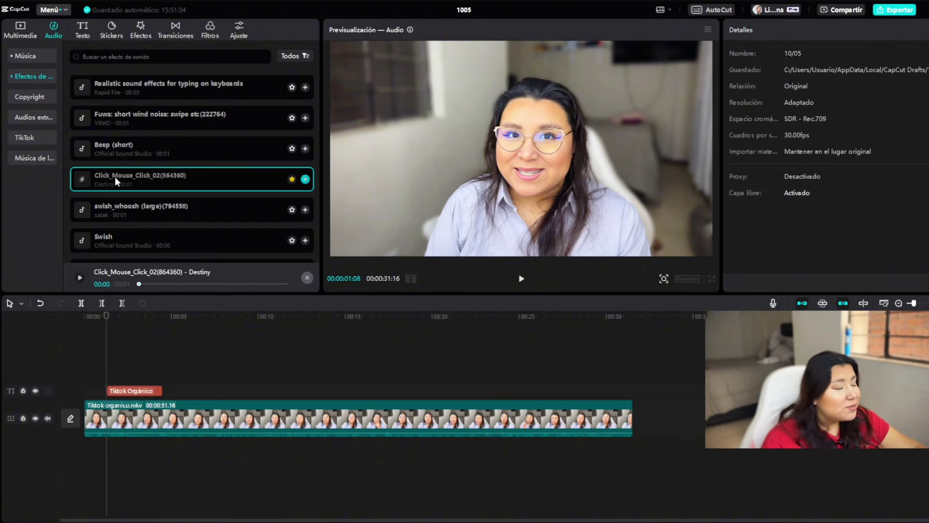
Step: Add the Click_Mouse_Click_02(864360) sound effect beneath the title's start, shift it slightly later to match the title's appearance, and review the timing
{"action": "left_click_drag", "start_coordinate": [118, 179], "coordinate": [112, 454]}
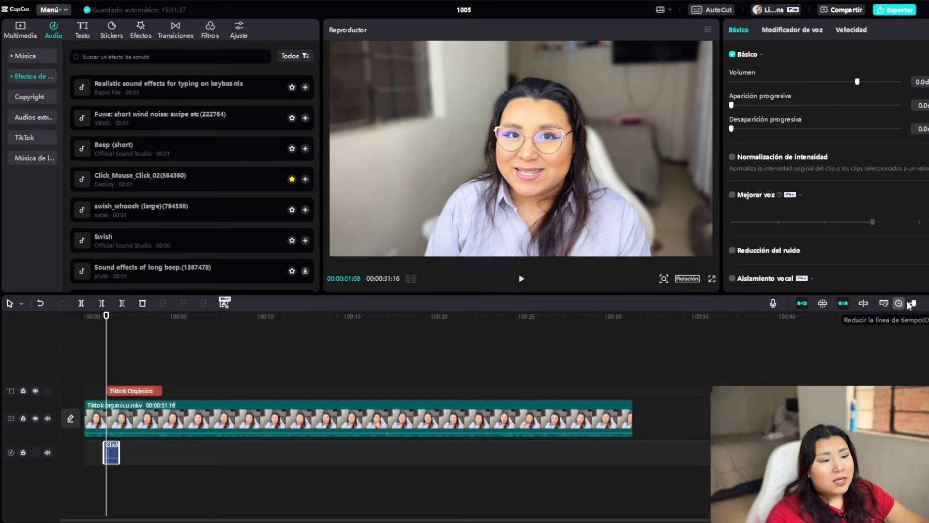
{"action": "left_click_drag", "start_coordinate": [913, 302], "coordinate": [926, 303]}
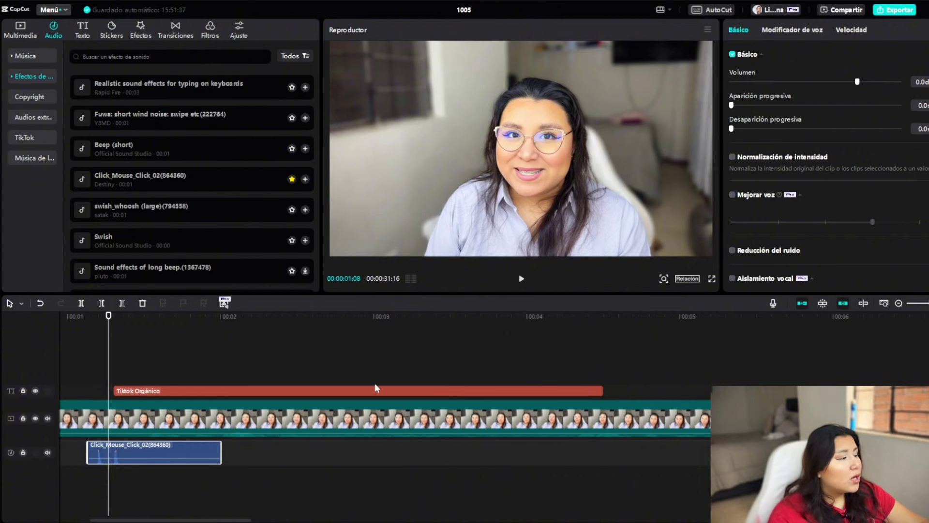
{"action": "left_click", "coordinate": [114, 318]}
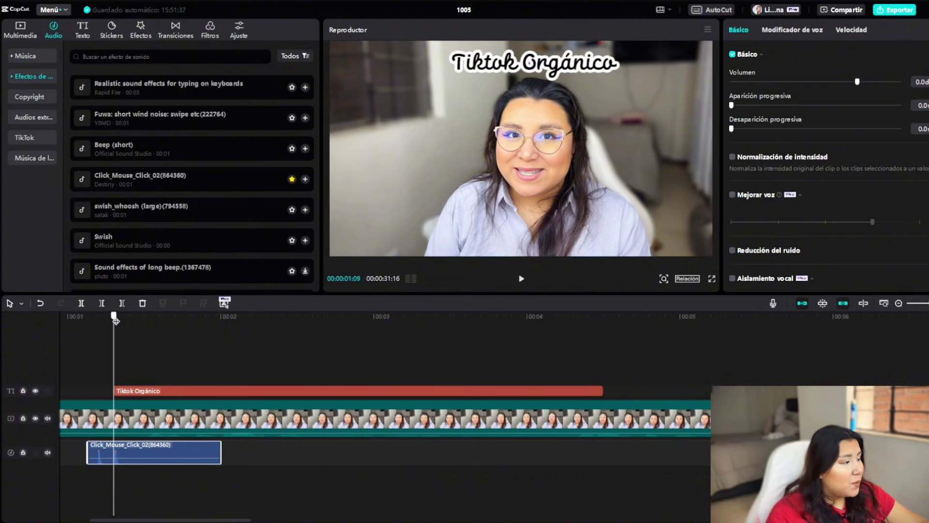
{"action": "mouse_move", "coordinate": [141, 457]}
{"action": "left_mouse_down"}
{"action": "mouse_move", "coordinate": [162, 457]}
{"action": "mouse_move", "coordinate": [136, 457]}
{"action": "mouse_move", "coordinate": [147, 457]}
{"action": "left_mouse_up"}
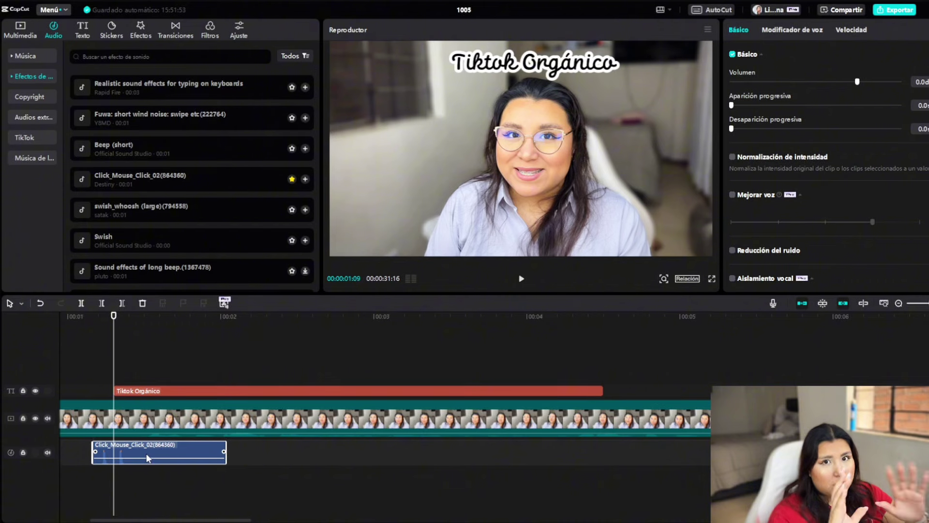
{"action": "left_click", "coordinate": [136, 365]}
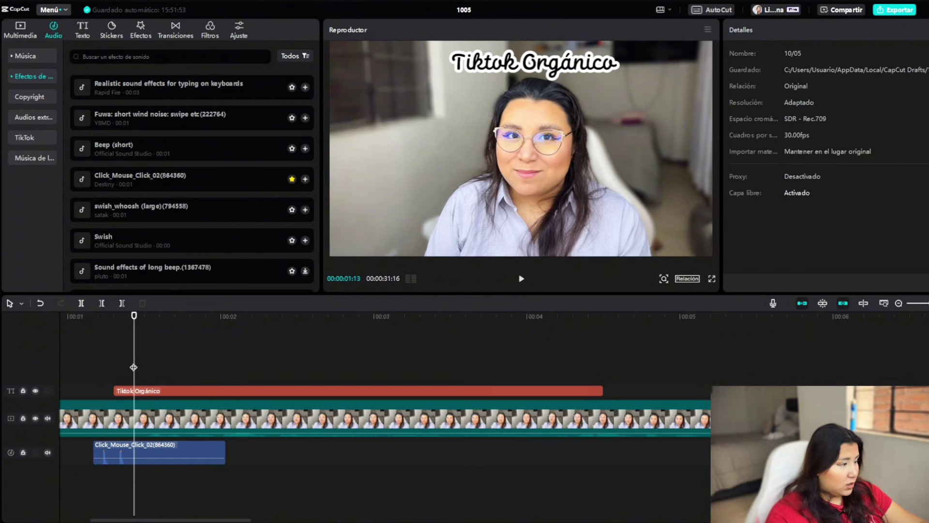
{"action": "left_click", "coordinate": [94, 319]}
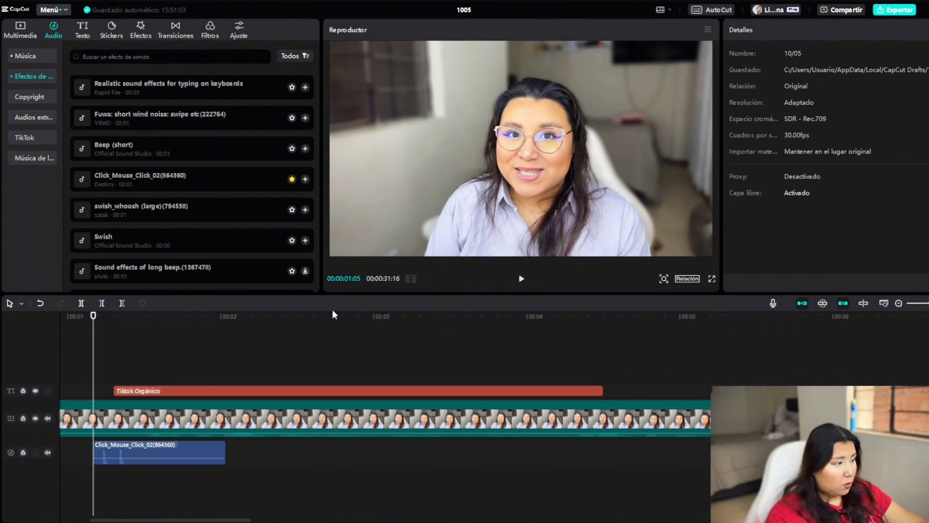
{"action": "left_click_drag", "start_coordinate": [96, 319], "coordinate": [284, 323]}
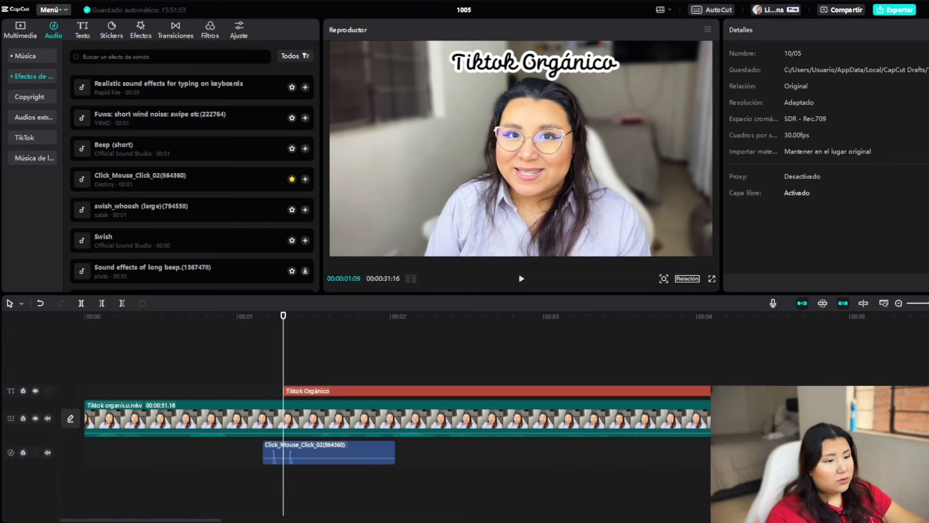
Step: Set the playhead to 00:00:07:01 and import DWA10.png from the borradores imagenes folder into the project media
{"action": "left_click_drag", "start_coordinate": [928, 304], "coordinate": [911, 304]}
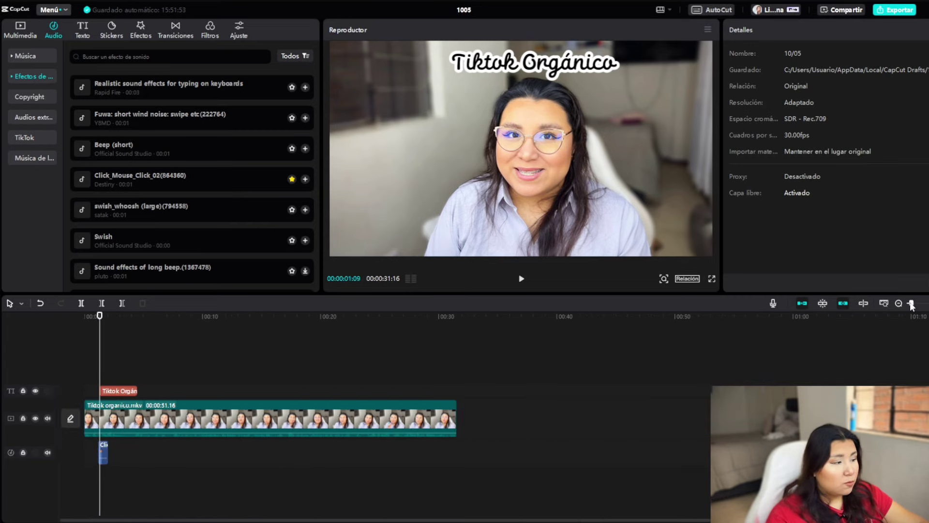
{"action": "left_click", "coordinate": [220, 346]}
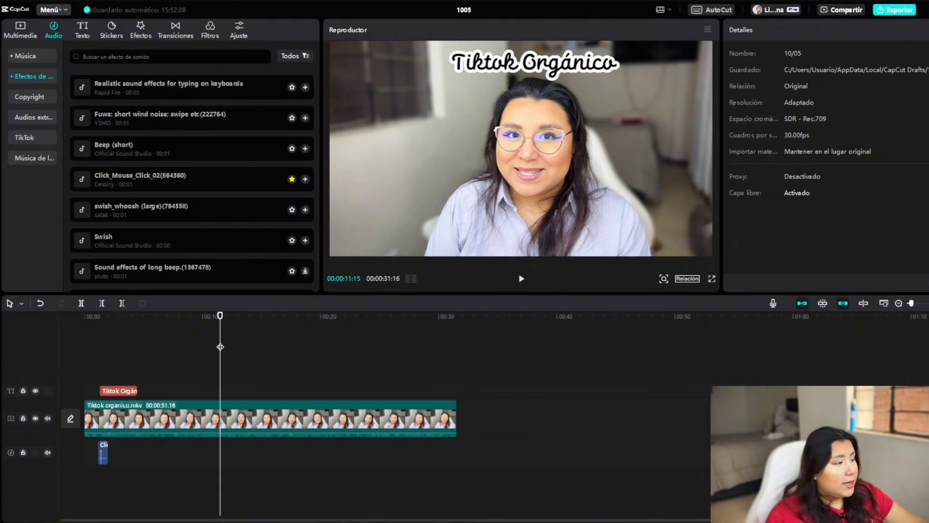
{"action": "left_click", "coordinate": [170, 322]}
{"action": "left_click", "coordinate": [9, 25]}
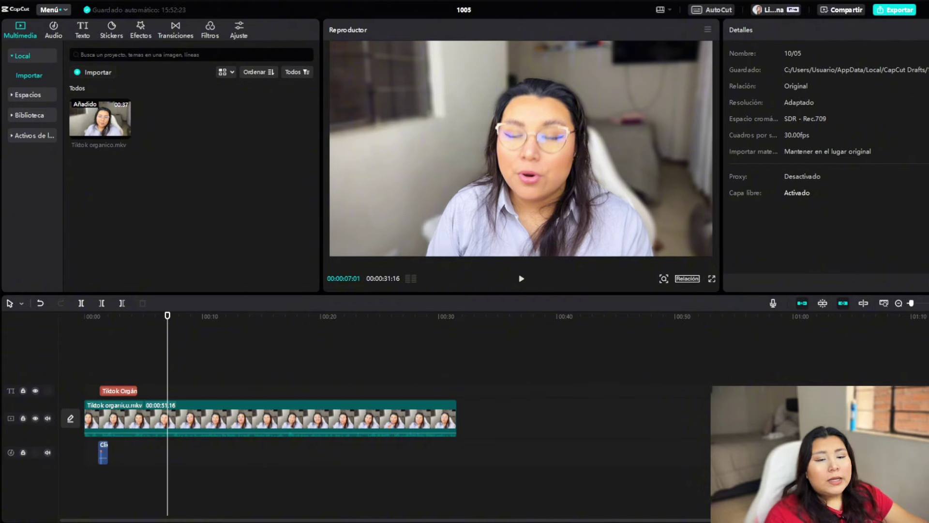
{"action": "left_click", "coordinate": [85, 73]}
{"action": "double_click", "coordinate": [115, 93]}
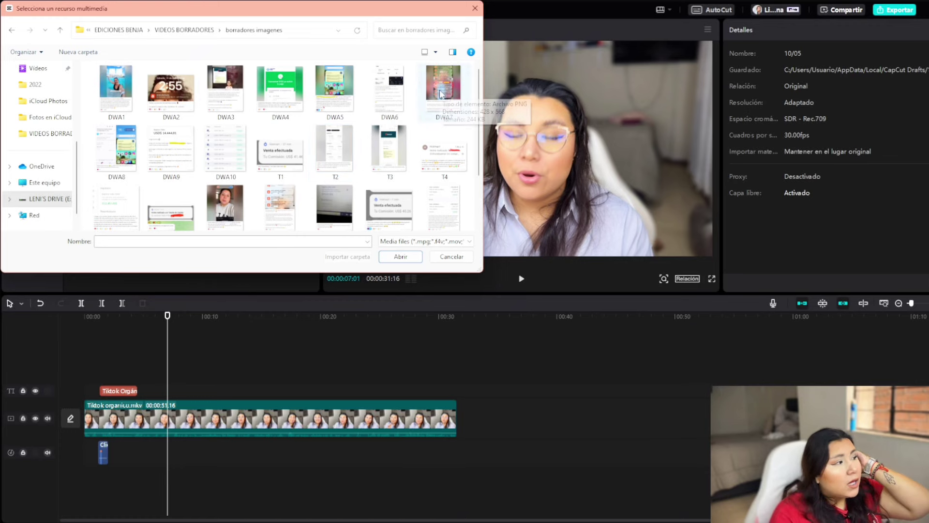
{"action": "left_click", "coordinate": [240, 165]}
{"action": "left_click", "coordinate": [409, 258]}
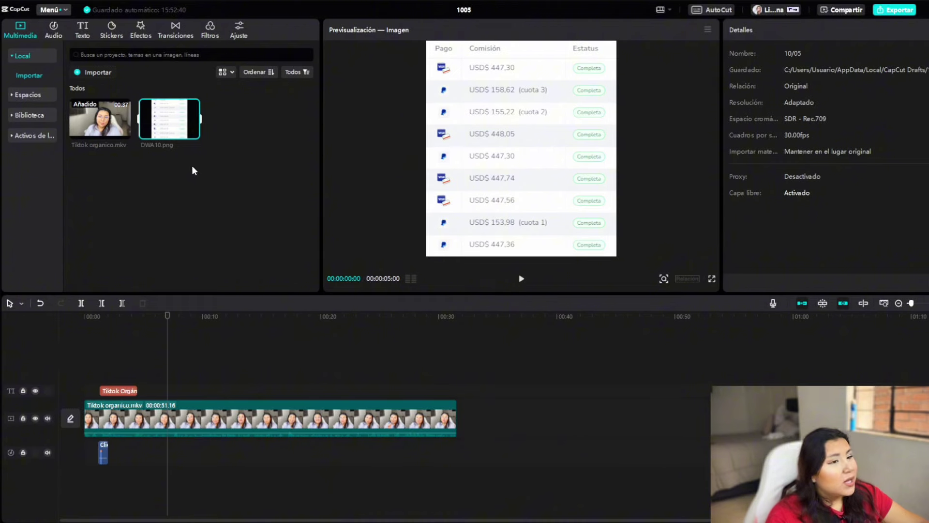
Step: Enlarge the preview area and place DWA10.png on a track above the video, starting at about 7 seconds
{"action": "left_click_drag", "start_coordinate": [320, 185], "coordinate": [272, 186]}
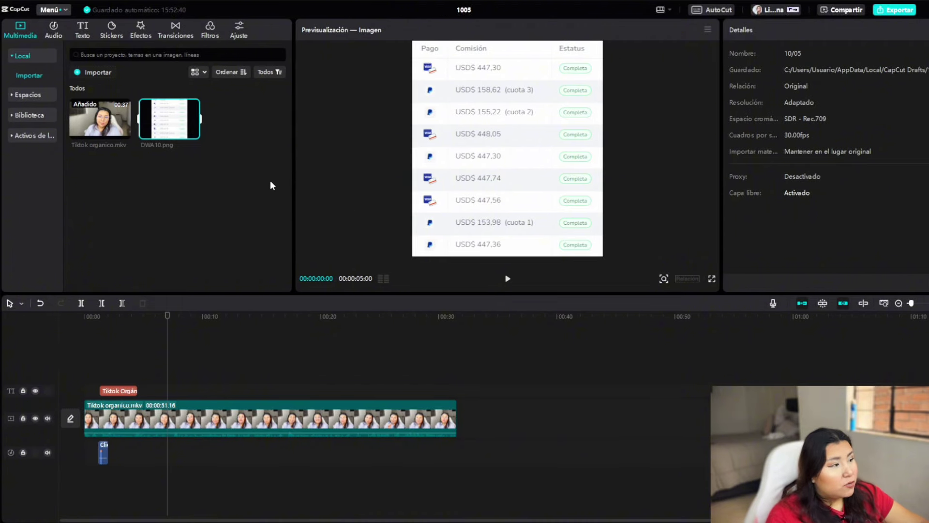
{"action": "left_click_drag", "start_coordinate": [389, 292], "coordinate": [348, 394]}
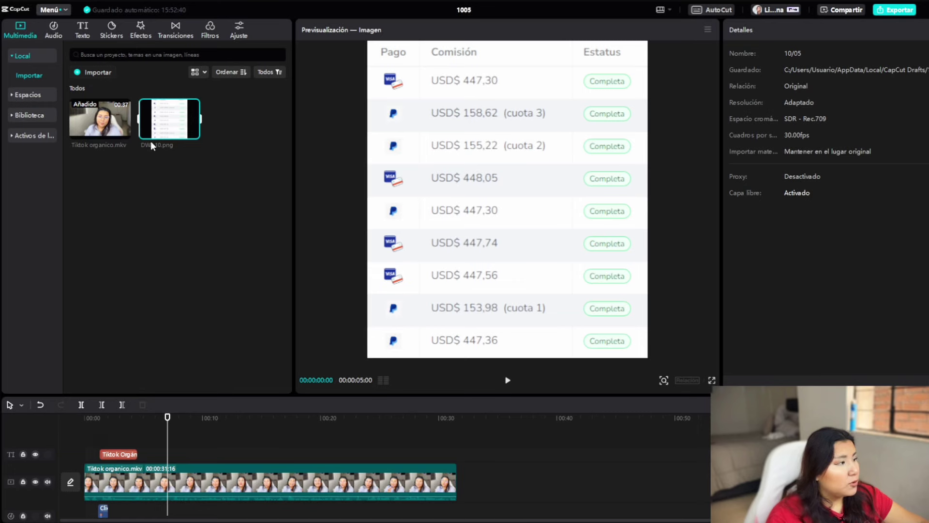
{"action": "left_click", "coordinate": [213, 255]}
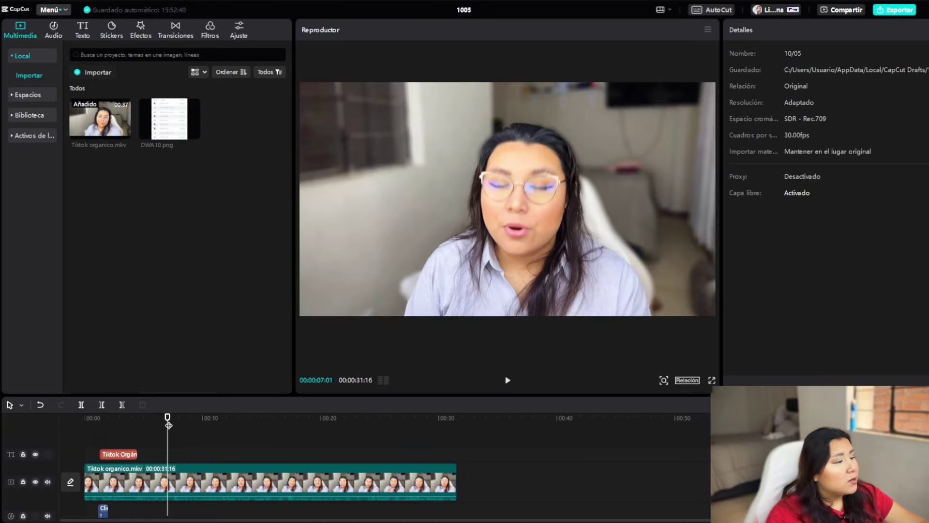
{"action": "left_click_drag", "start_coordinate": [169, 425], "coordinate": [170, 425]}
{"action": "left_click_drag", "start_coordinate": [168, 127], "coordinate": [186, 453]}
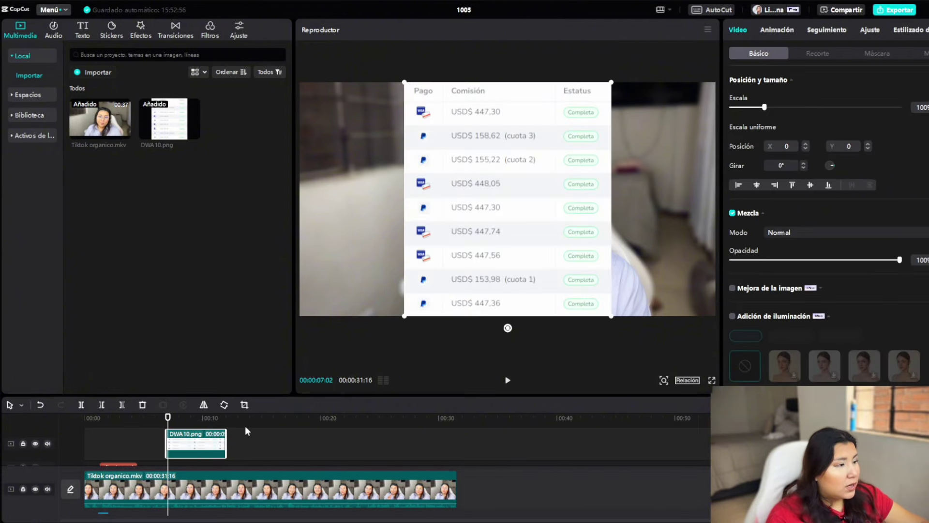
Step: Scale the DWA10.png overlay to 66% and position it beside the speaker's face at X -1029, Y 0
{"action": "left_click_drag", "start_coordinate": [532, 215], "coordinate": [495, 170]}
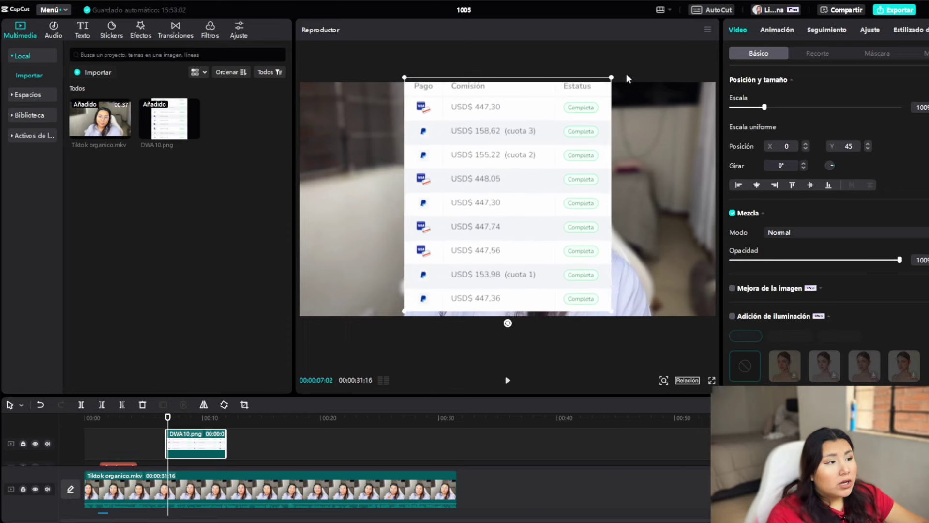
{"action": "left_click_drag", "start_coordinate": [613, 76], "coordinate": [583, 107]}
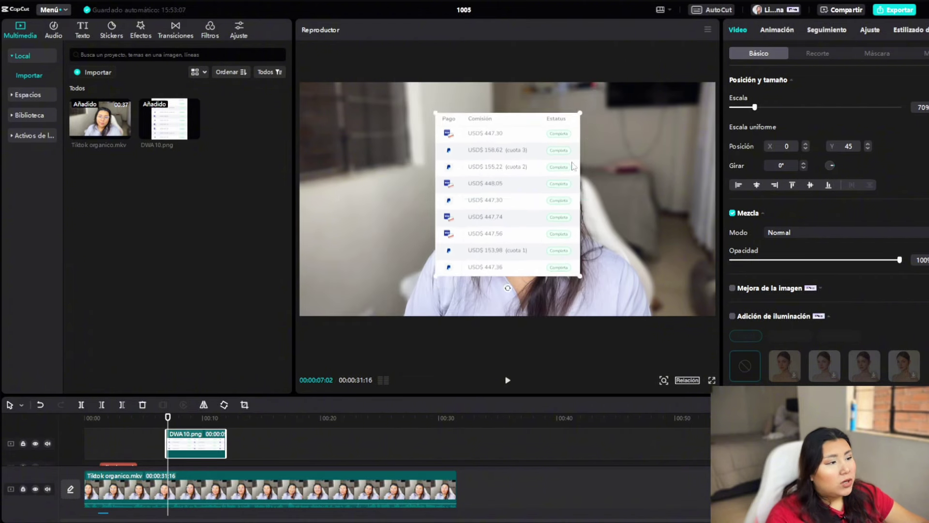
{"action": "left_click_drag", "start_coordinate": [470, 224], "coordinate": [351, 226]}
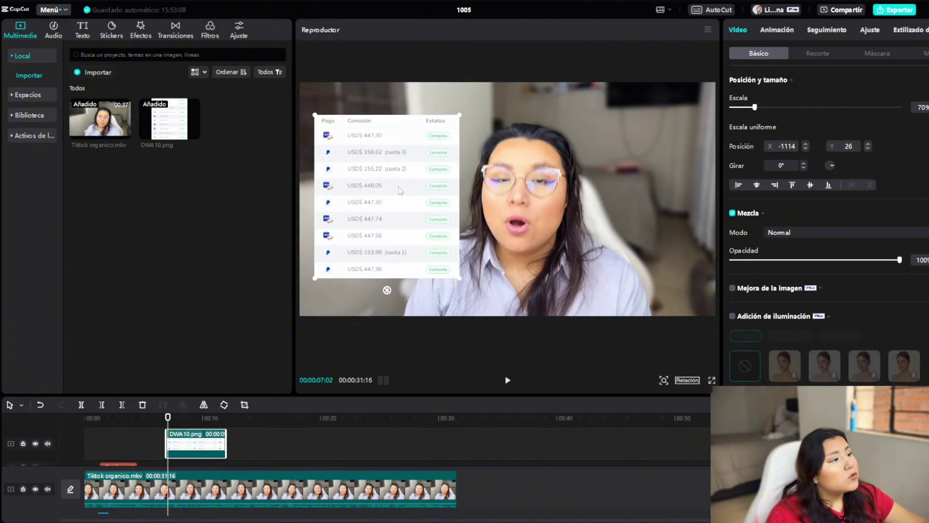
{"action": "mouse_move", "coordinate": [459, 279]}
{"action": "left_mouse_down"}
{"action": "mouse_move", "coordinate": [440, 262]}
{"action": "mouse_move", "coordinate": [472, 285]}
{"action": "mouse_move", "coordinate": [465, 277]}
{"action": "left_mouse_up"}
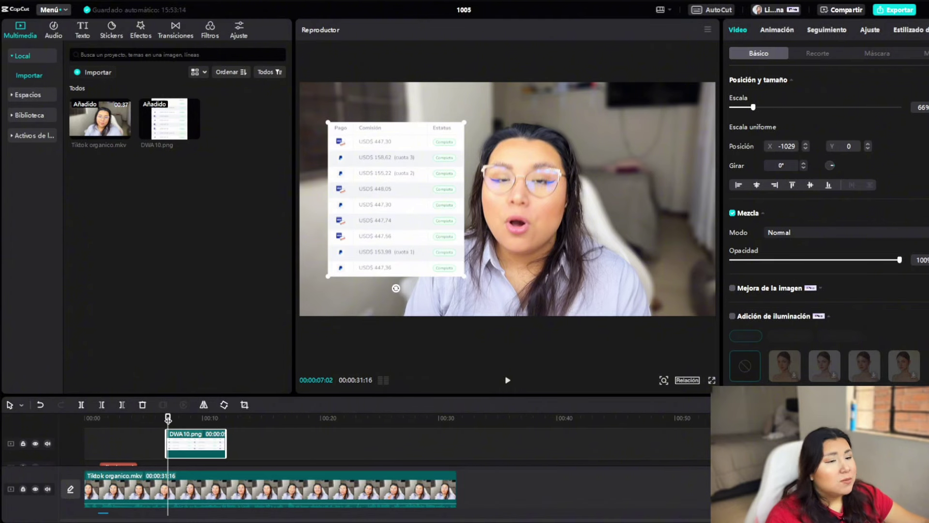
Step: Add the trending "Money payment sound (payment sound)" effect to the audio track at about 00:00:06:17, just before the image overlay
{"action": "left_click_drag", "start_coordinate": [168, 419], "coordinate": [162, 417]}
{"action": "left_click", "coordinate": [53, 29]}
{"action": "left_click", "coordinate": [35, 79]}
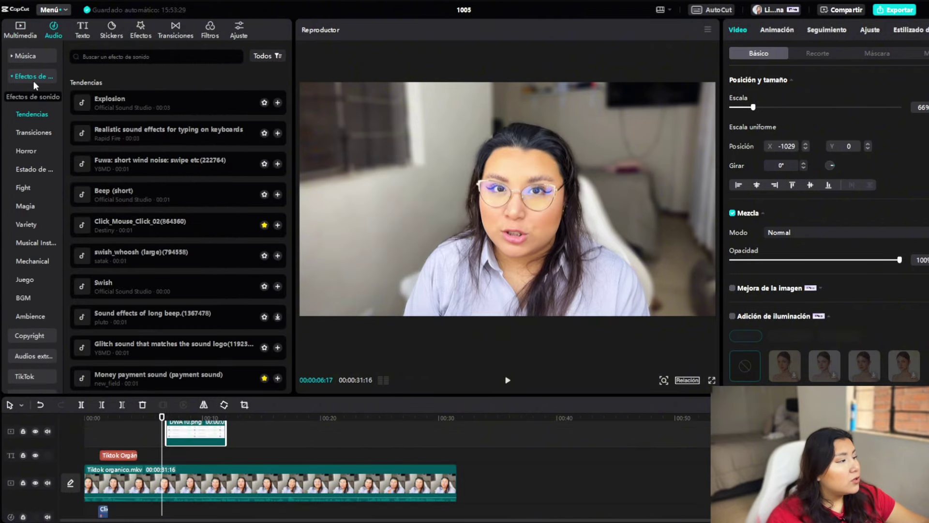
{"action": "scroll", "coordinate": [158, 252], "scroll_direction": "down", "scroll_amount": 3}
{"action": "scroll", "coordinate": [166, 286], "scroll_direction": "down", "scroll_amount": 2}
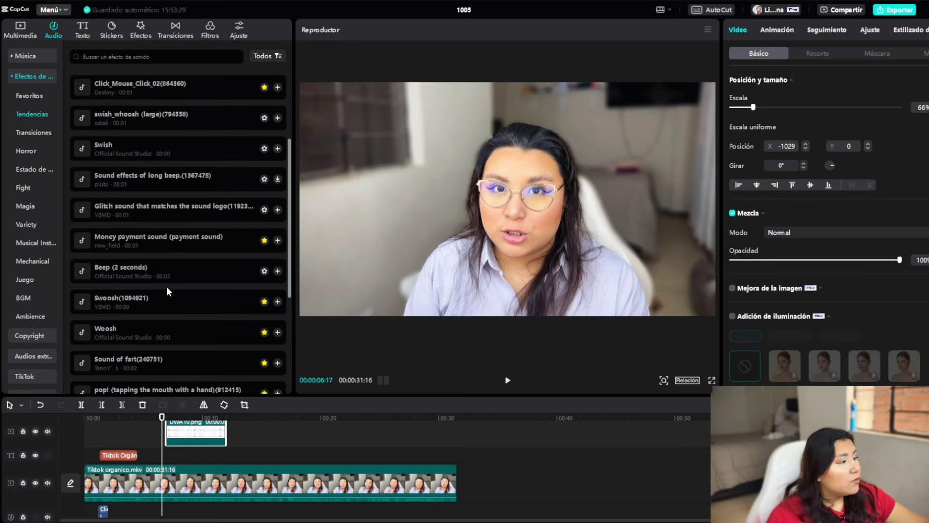
{"action": "left_click_drag", "start_coordinate": [162, 233], "coordinate": [167, 512]}
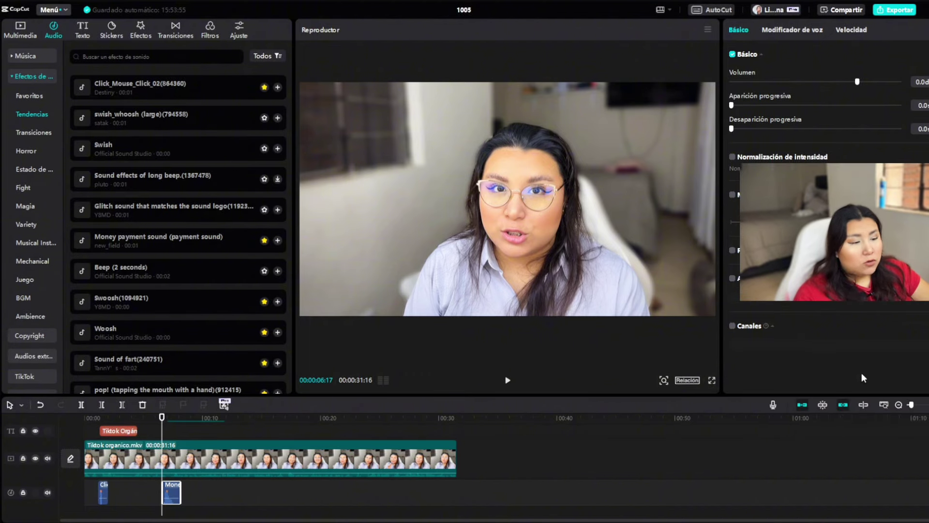
Step: Shift the money payment sound to start at about 6.8 seconds, aligning it with the image's appearance, and play the section back
{"action": "left_click_drag", "start_coordinate": [916, 404], "coordinate": [927, 405]}
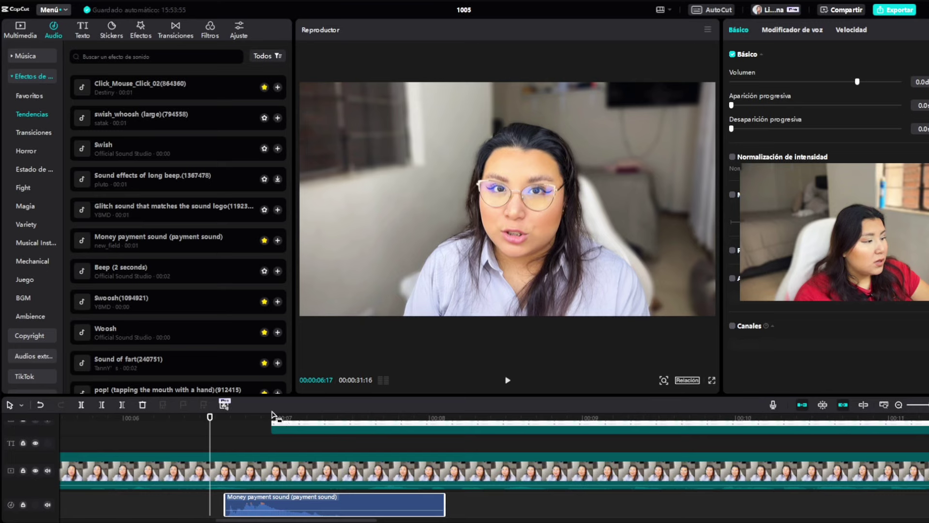
{"action": "left_click", "coordinate": [274, 420]}
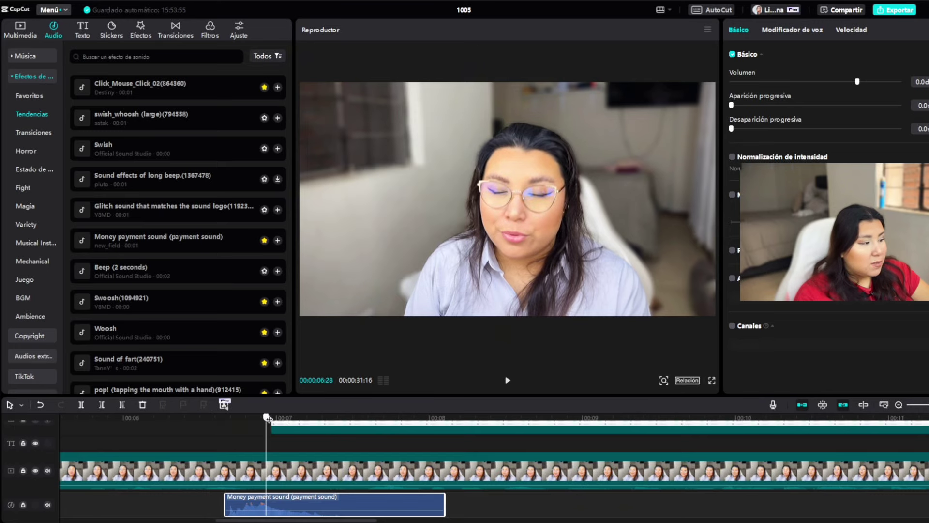
{"action": "left_click_drag", "start_coordinate": [324, 499], "coordinate": [337, 486]}
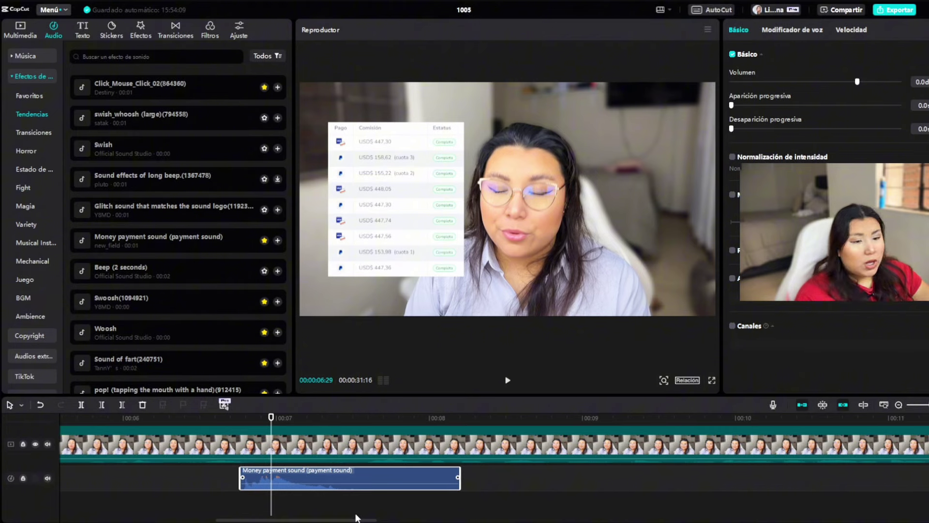
{"action": "scroll", "coordinate": [393, 489], "scroll_direction": "up", "scroll_amount": 2}
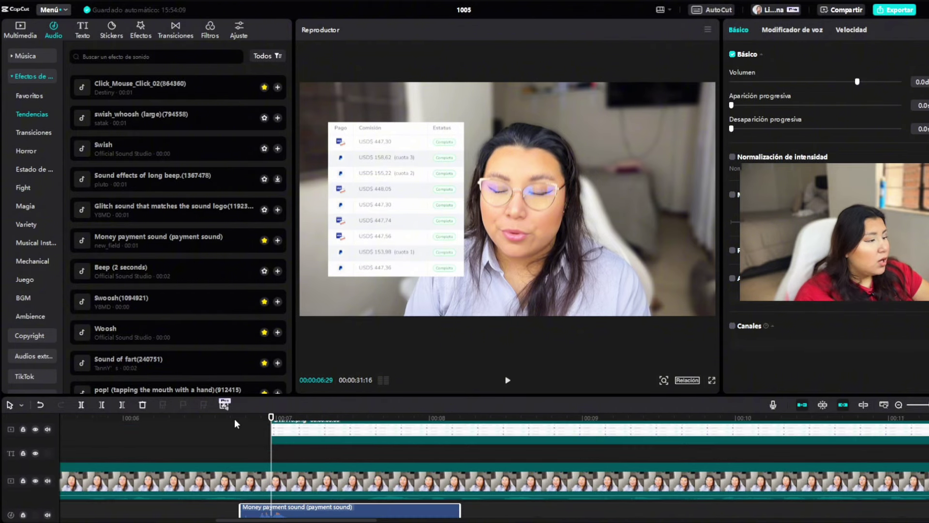
{"action": "left_click", "coordinate": [235, 422]}
{"action": "left_click", "coordinate": [504, 381]}
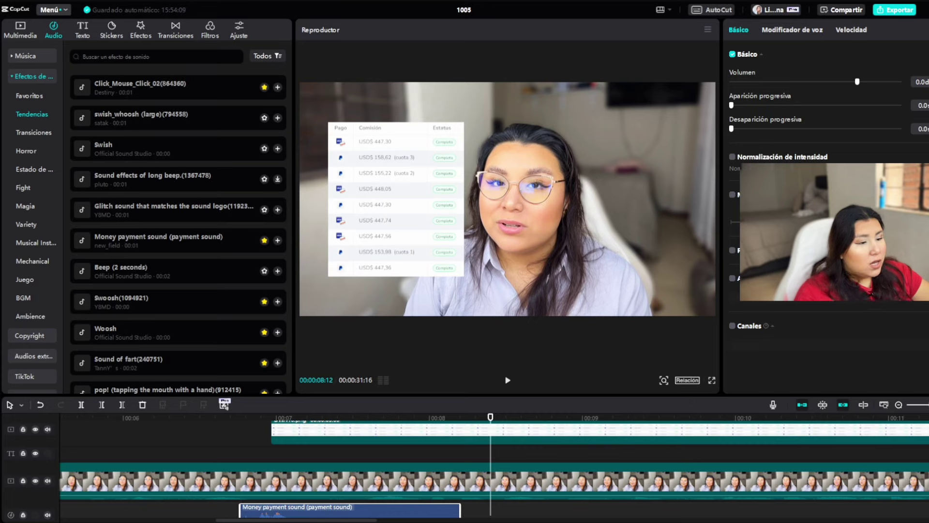
Step: Move the playhead to the end of the DWA10.png overlay at 00:00:11:27 and deselect the payment sound
{"action": "scroll", "coordinate": [458, 436], "scroll_direction": "down", "scroll_amount": 5}
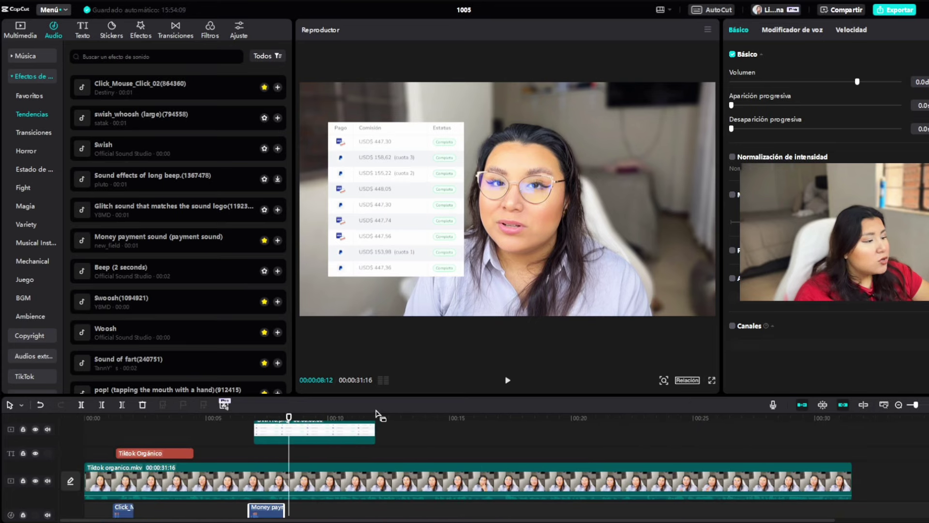
{"action": "left_click_drag", "start_coordinate": [370, 419], "coordinate": [375, 417]}
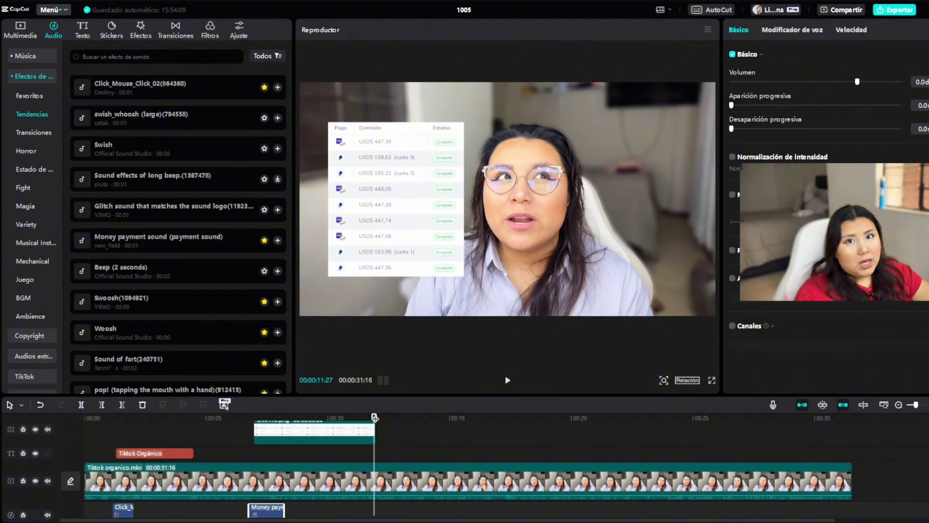
{"action": "left_click", "coordinate": [293, 47]}
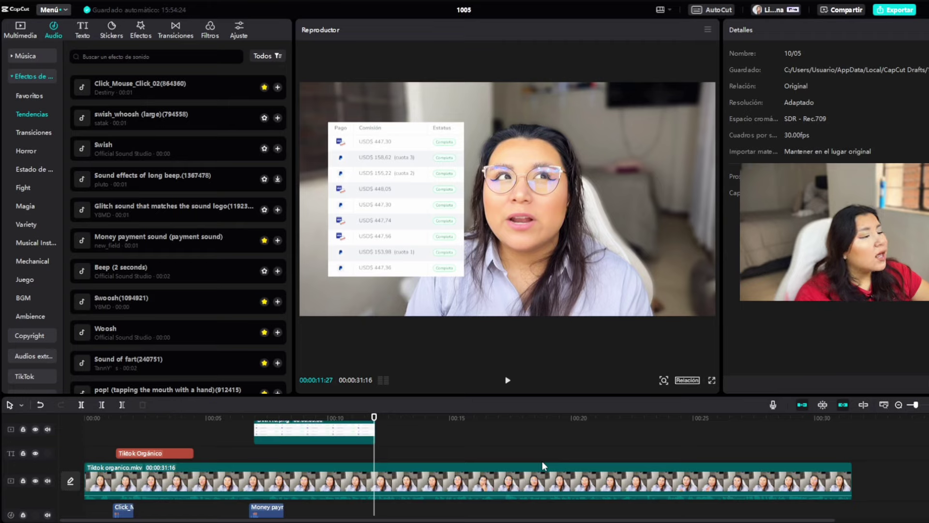
{"action": "left_click", "coordinate": [282, 438]}
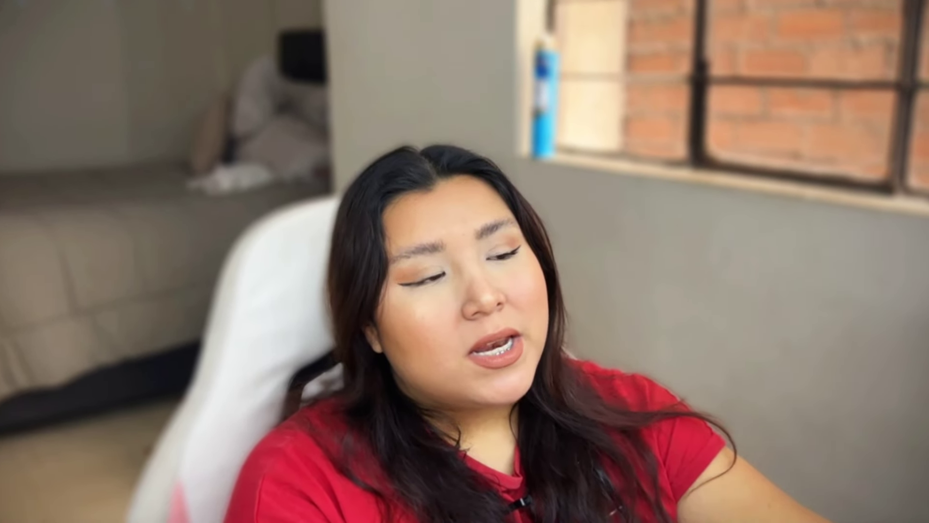